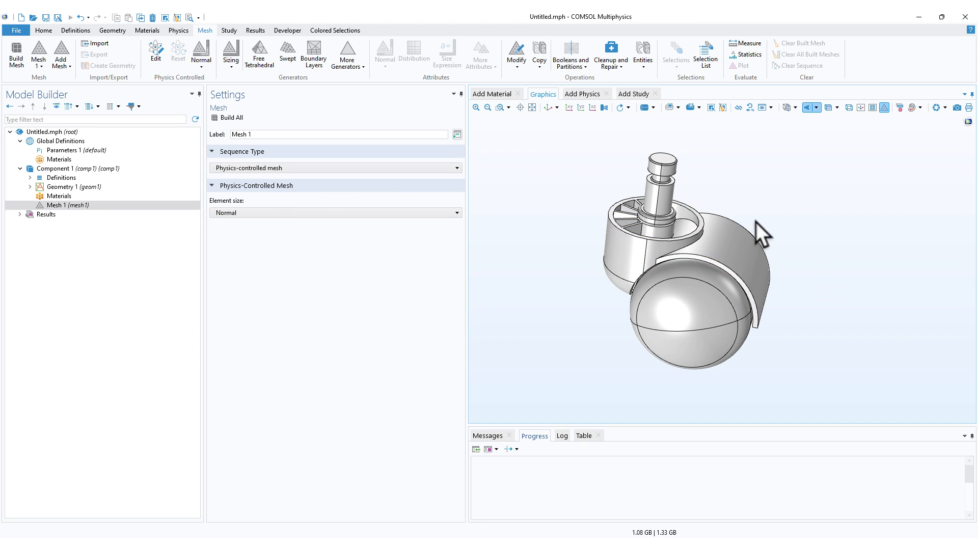
Examine the caster geometry up close around the narrow corner where the housing's cover rim meets the wheel.
left_click_drag(774, 188, 755, 176)
right_click_drag(755, 177, 676, 194)
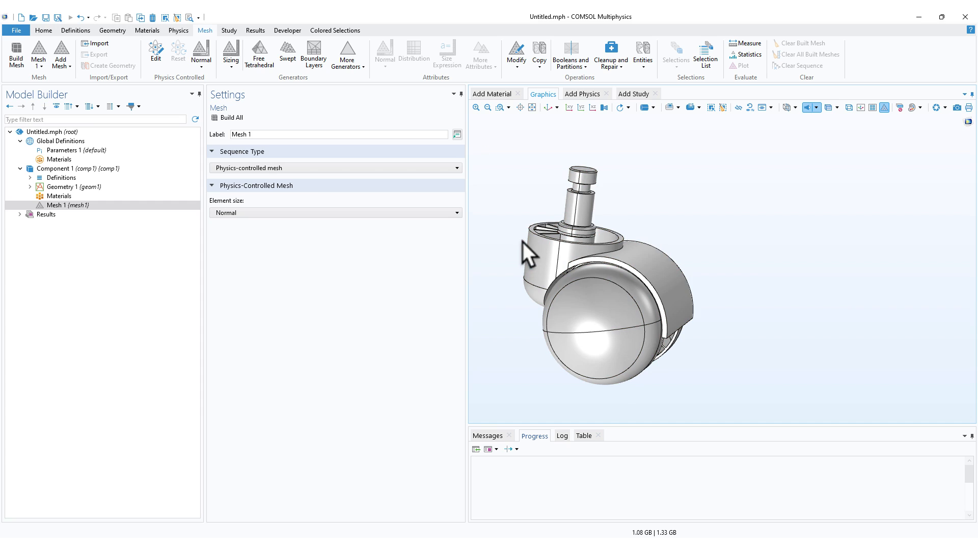
right_click_drag(516, 308, 579, 286)
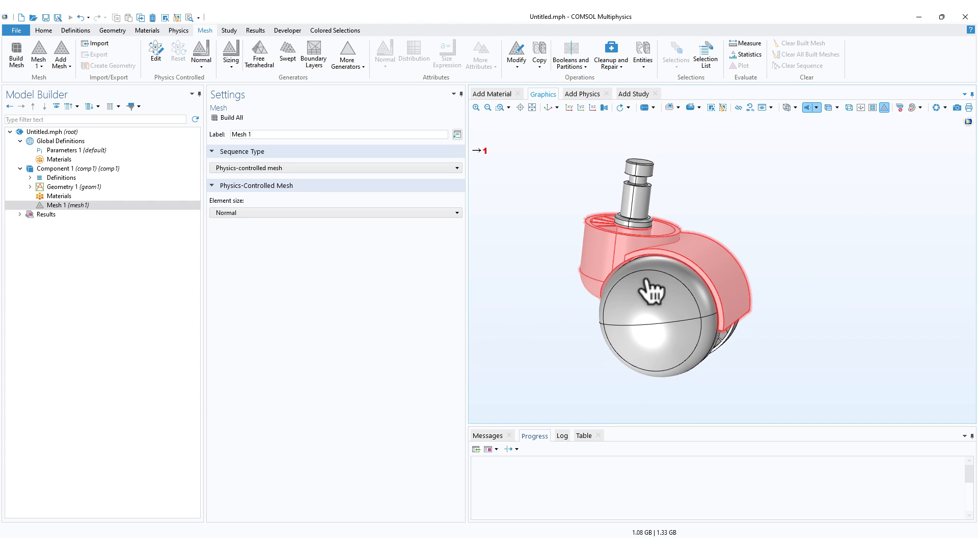
right_click_drag(726, 206, 679, 208)
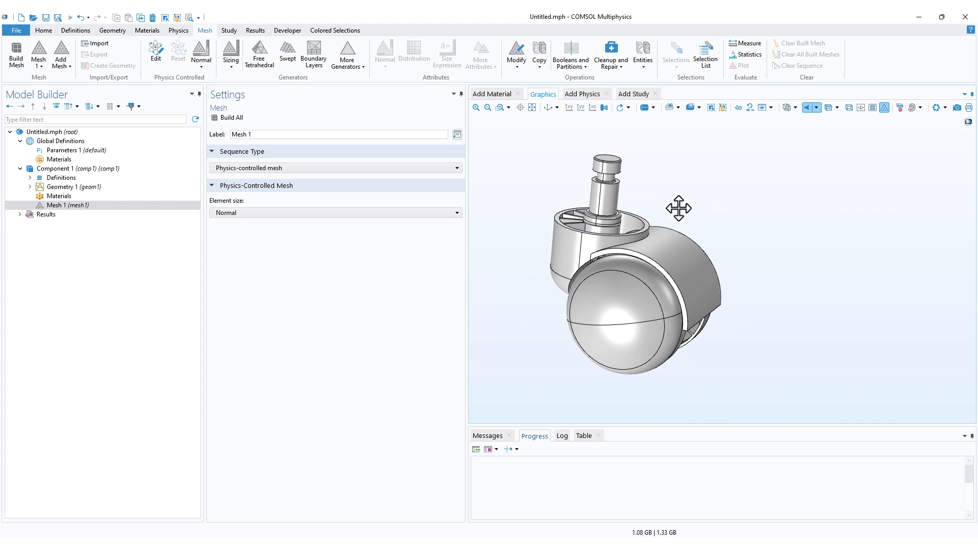
scroll(580, 193, "up", 3)
scroll(601, 240, "up", 2)
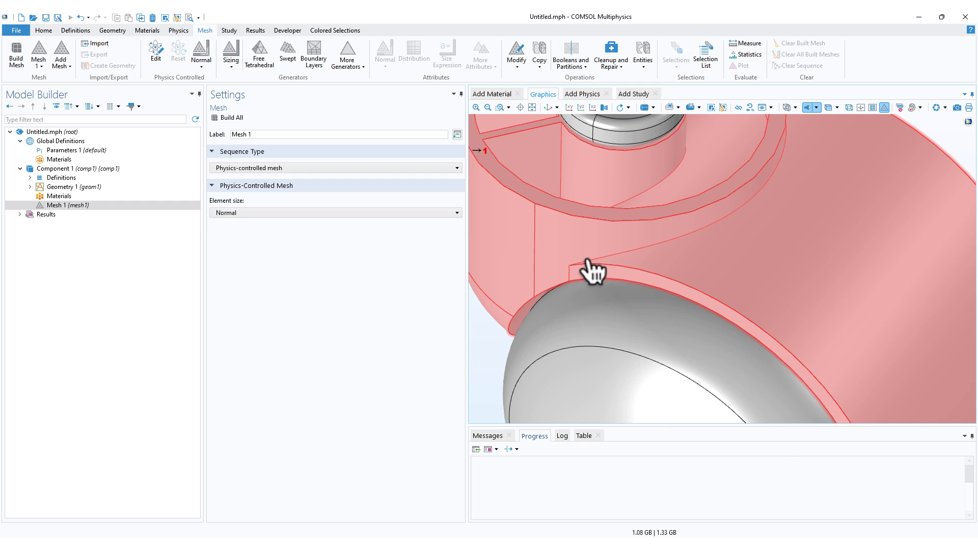
scroll(590, 267, "up", 5)
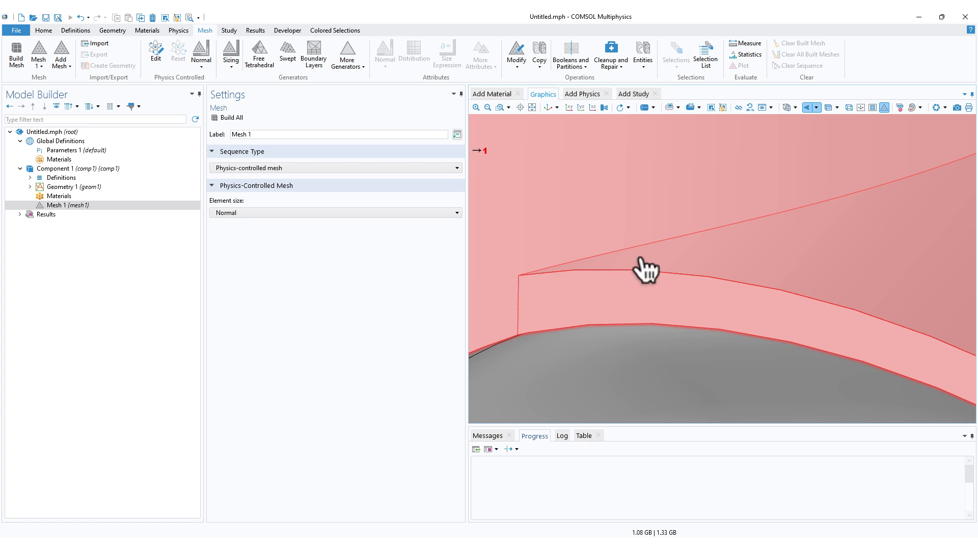
scroll(671, 332, "down", 3)
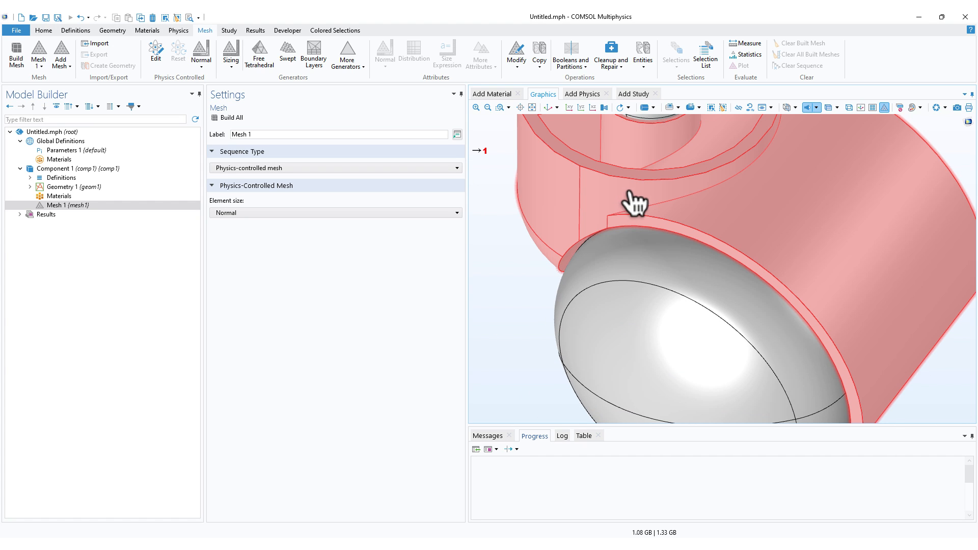
scroll(640, 217, "up", 4)
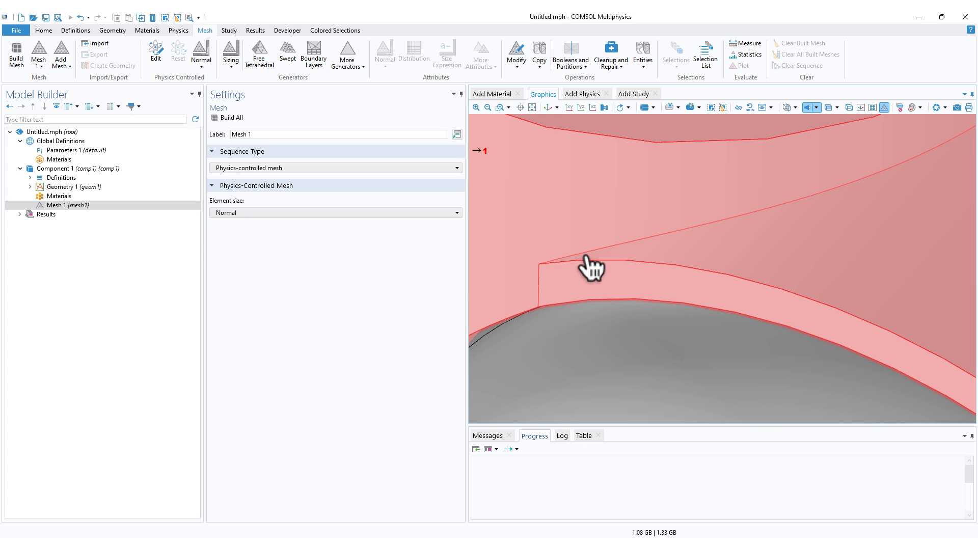
scroll(637, 247, "down", 2)
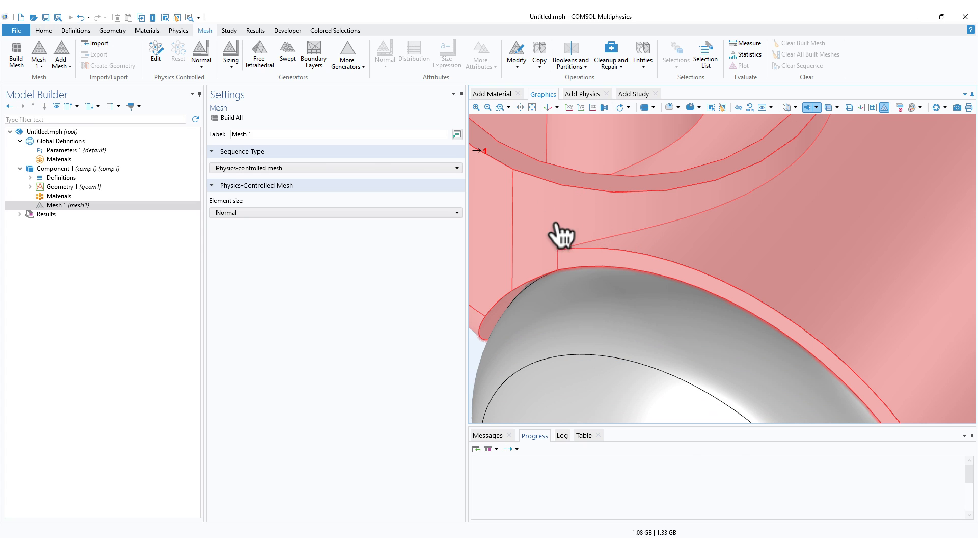
scroll(635, 247, "down", 4)
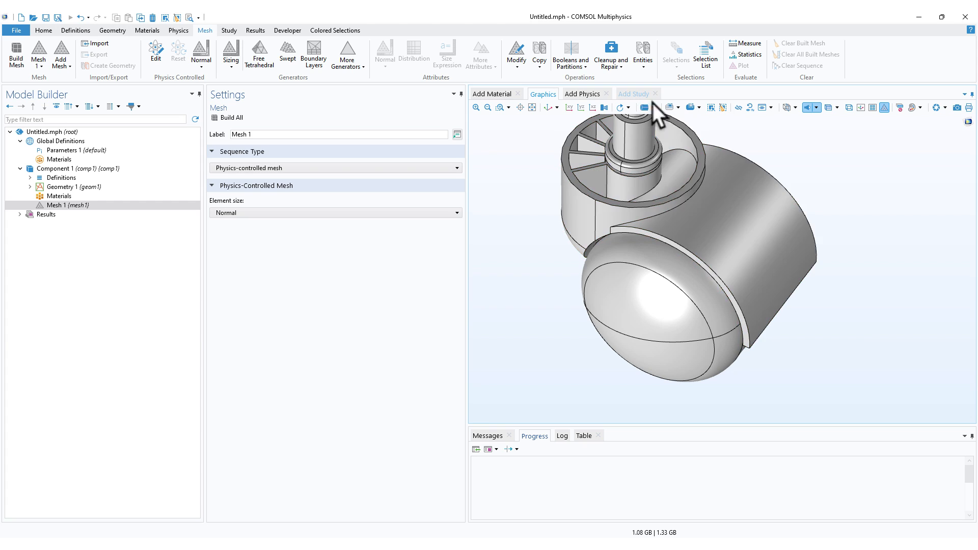
right_click_drag(622, 208, 605, 249)
left_click_drag(615, 251, 624, 278)
middle_click_drag(624, 278, 626, 128)
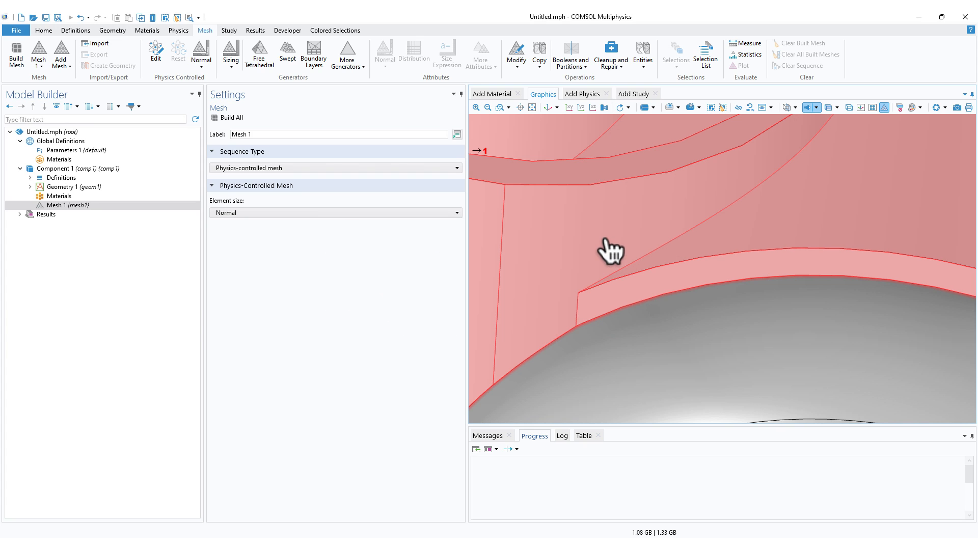
middle_click_drag(637, 251, 658, 246)
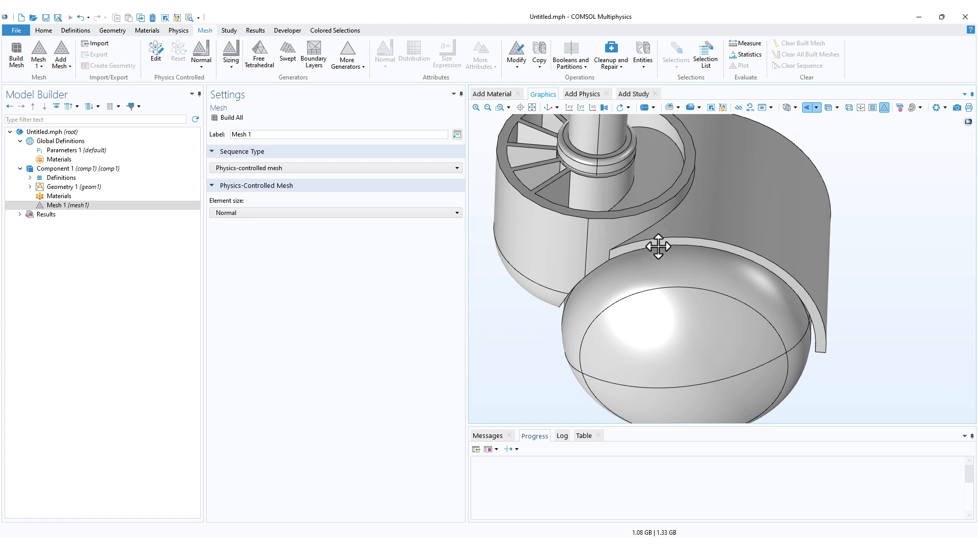
Examine the whole caster from several angles, including its stem, ribbed housing, curved cover and wheels.
right_click_drag(658, 246, 619, 281)
middle_click_drag(677, 239, 682, 296)
right_click_drag(710, 255, 721, 247)
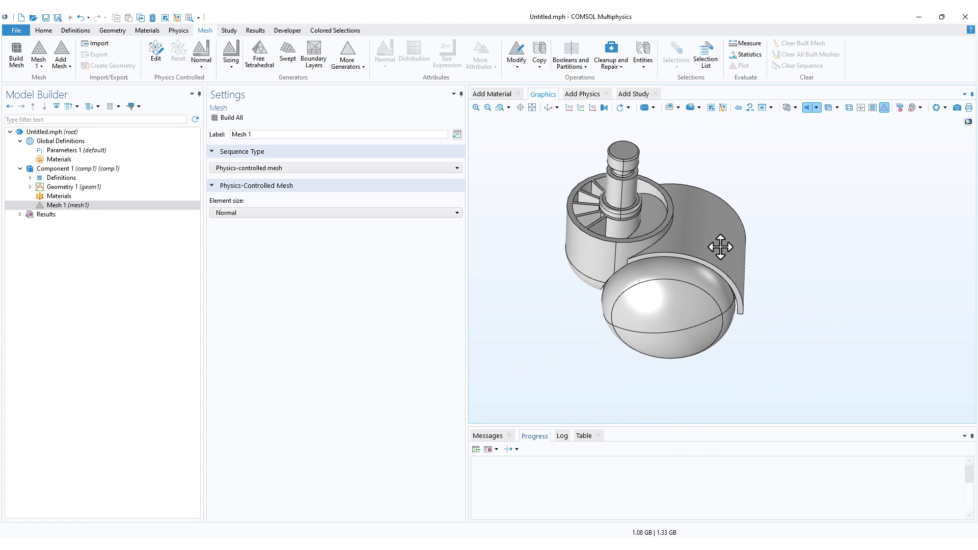
left_click_drag(720, 247, 681, 244)
left_click_drag(745, 295, 745, 328)
left_click_drag(631, 212, 651, 240)
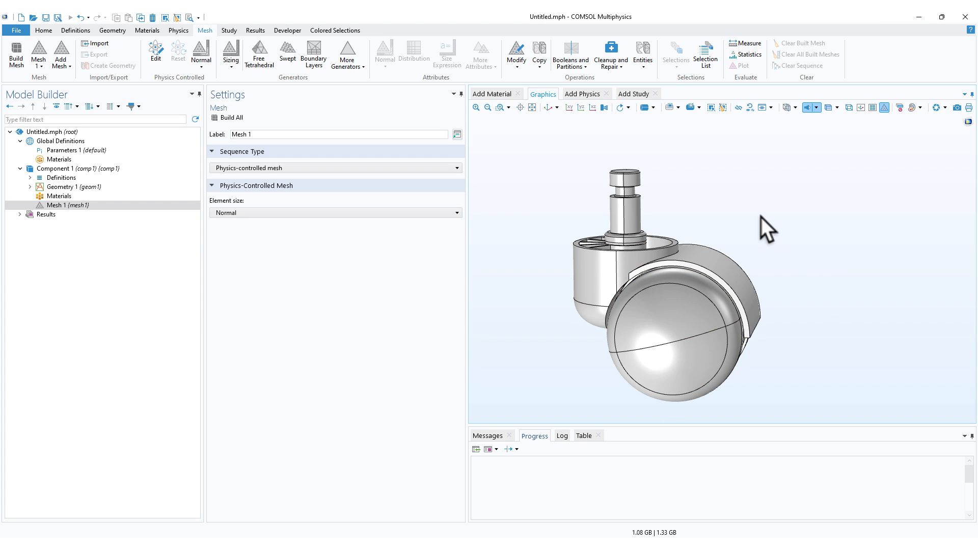
left_click_drag(761, 217, 731, 231)
right_click_drag(733, 225, 747, 212)
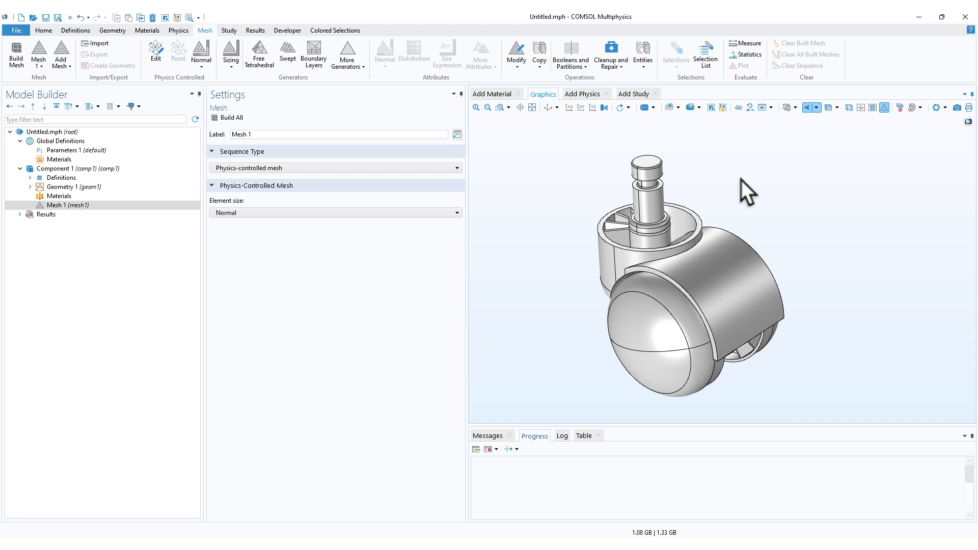
left_click_drag(740, 181, 748, 182)
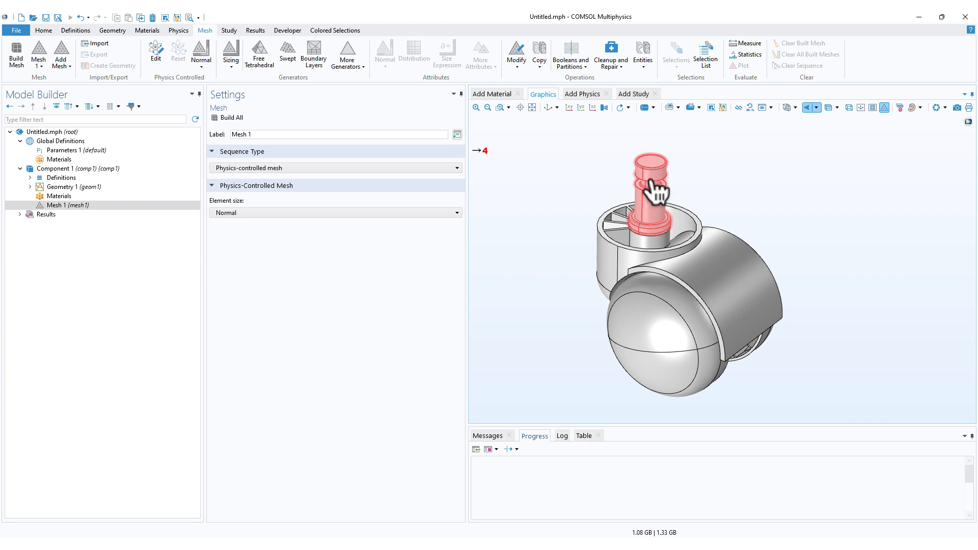
left_click_drag(629, 361, 622, 321)
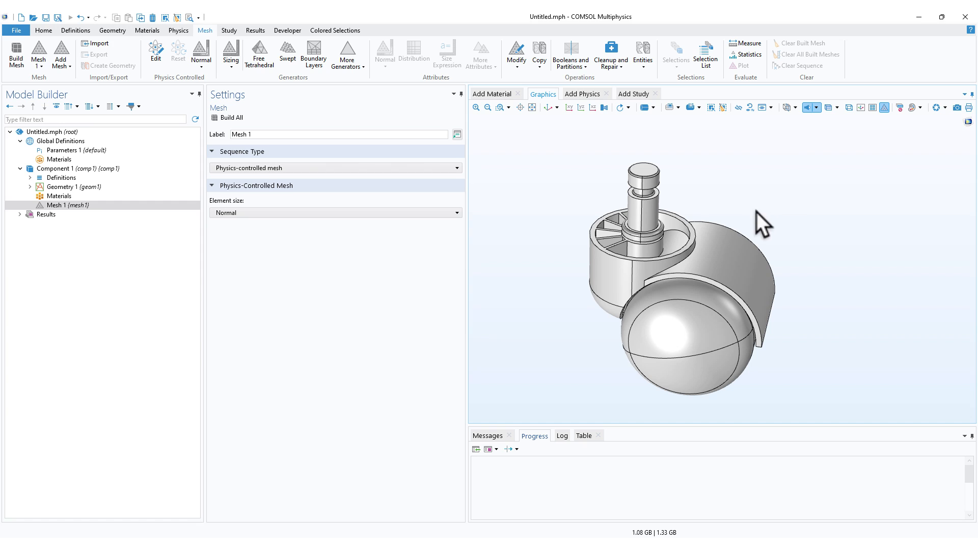
left_click_drag(570, 300, 557, 283)
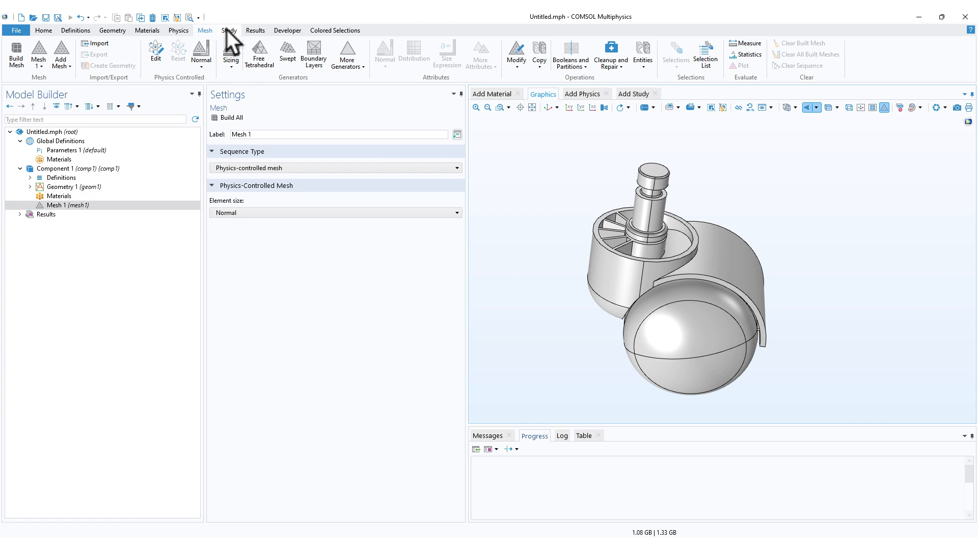
Add a Size node and a Mapped generator to the Mesh 1 sequence.
left_click(234, 69)
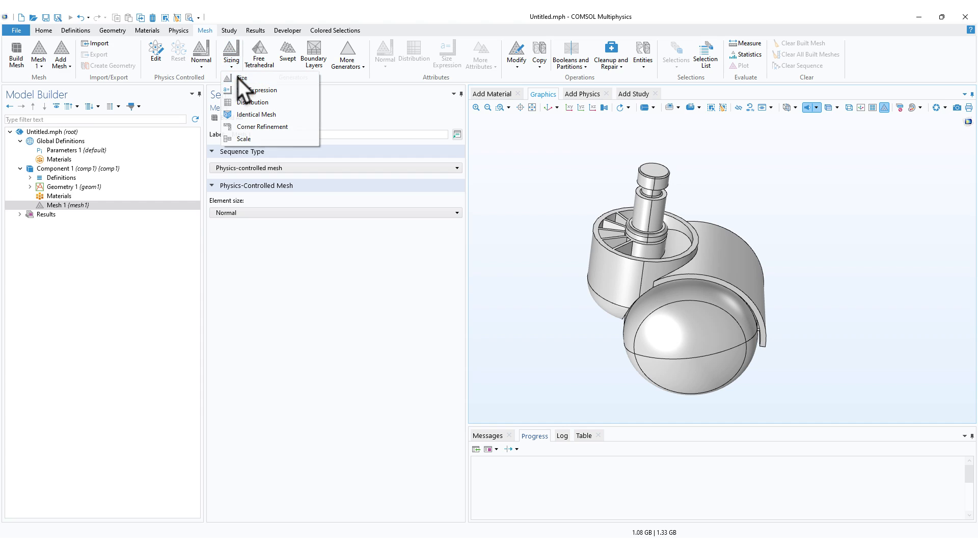
left_click(238, 83)
left_click(350, 66)
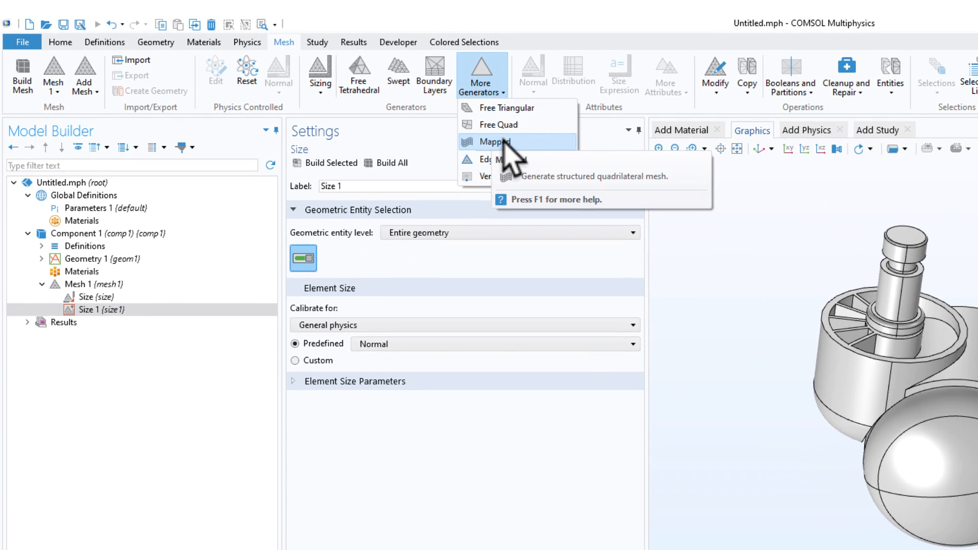
left_click(505, 142)
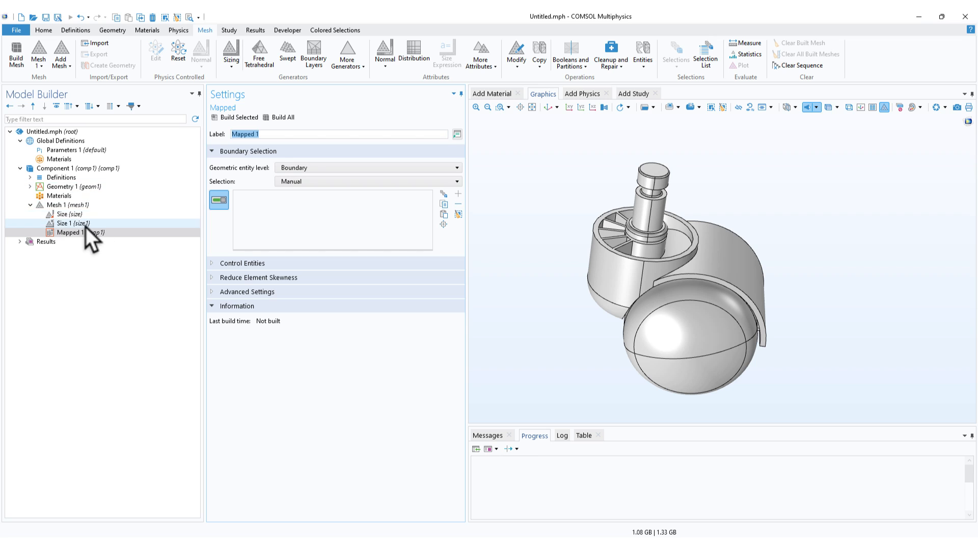
Assign the large curved cover face of the housing, boundary 141, to the Mapped operation.
left_click_drag(845, 239, 781, 246)
left_click(720, 317)
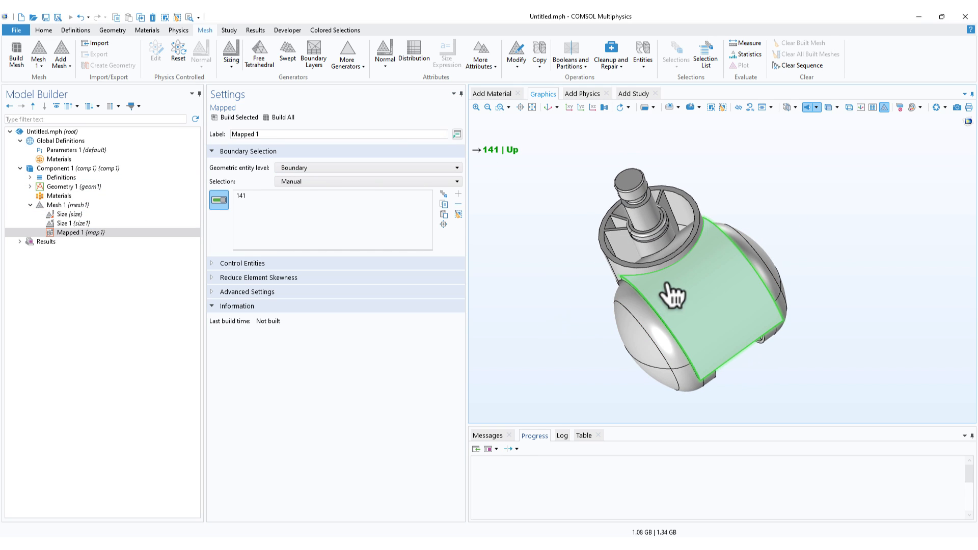
left_click_drag(574, 301, 593, 263)
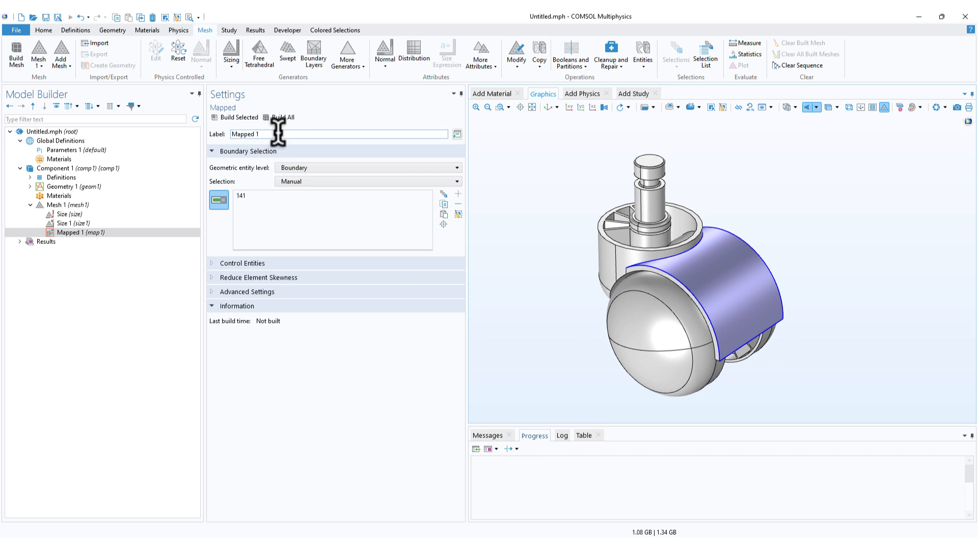
Review the Mapped operation's optional settings, then build it on the curved cover face and inspect the quadrilateral mesh.
left_click(256, 292)
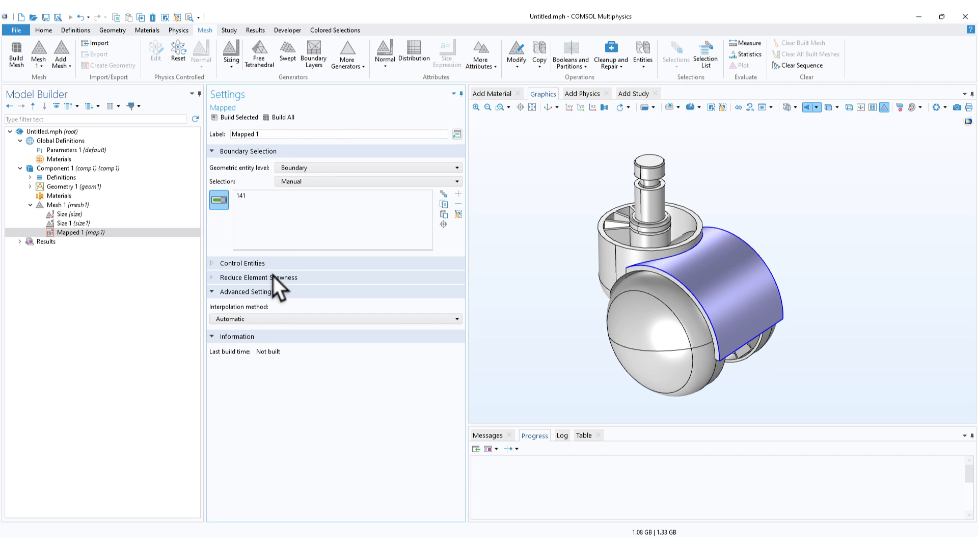
left_click(273, 277)
left_click(259, 262)
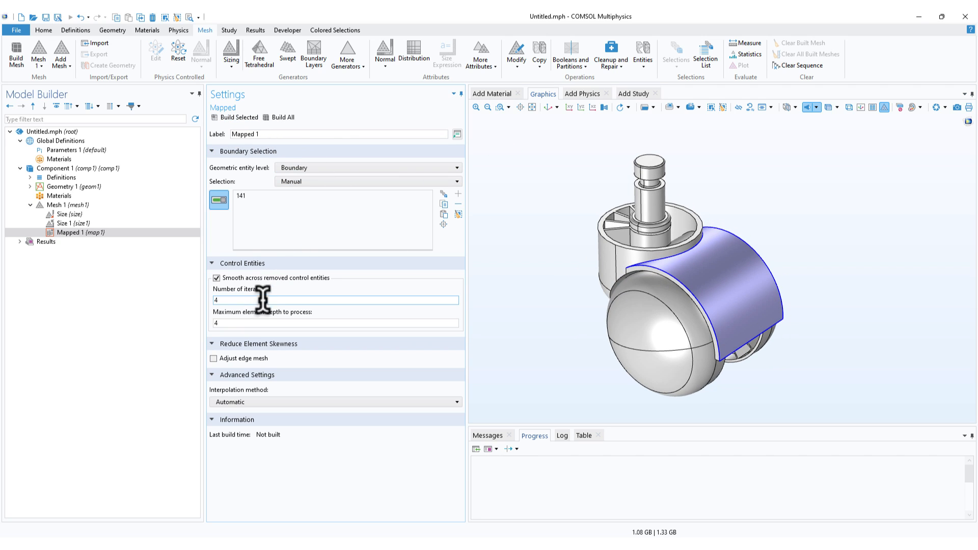
left_click(250, 263)
left_click(238, 118)
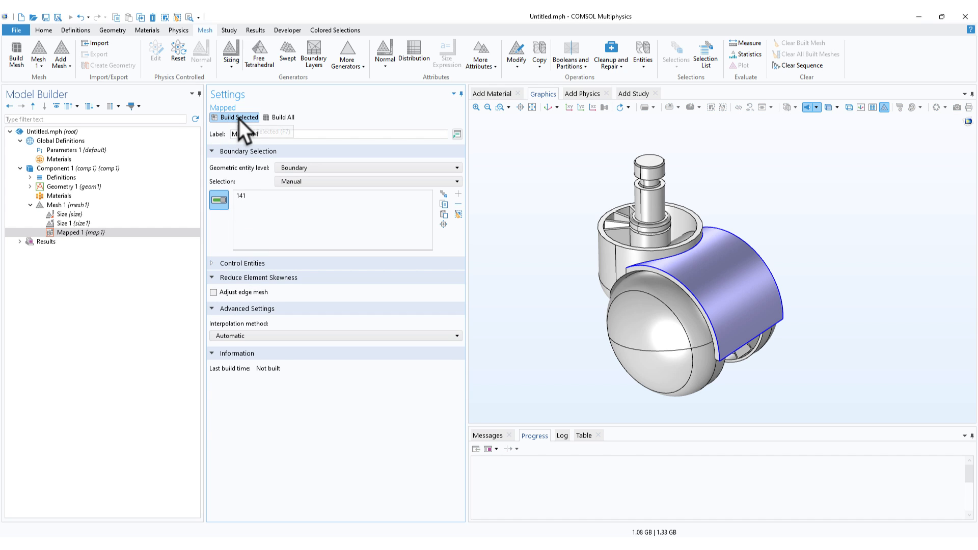
mouse_move(816, 224)
left_mouse_down()
mouse_move(790, 218)
mouse_move(803, 227)
mouse_move(802, 219)
left_mouse_up()
middle_click_drag(715, 301, 681, 283)
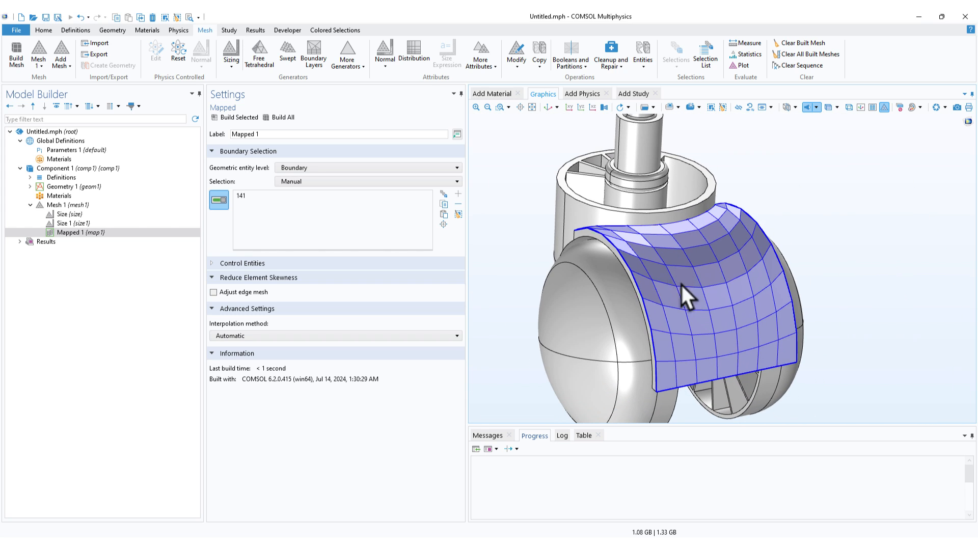
left_click_drag(680, 283, 699, 342)
scroll(699, 342, "down", 6)
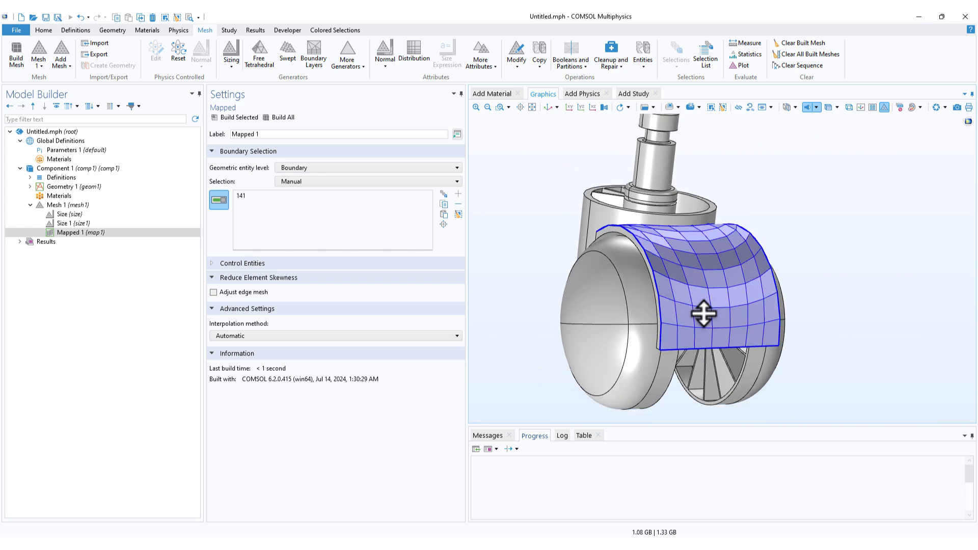
left_click_drag(679, 294, 675, 328)
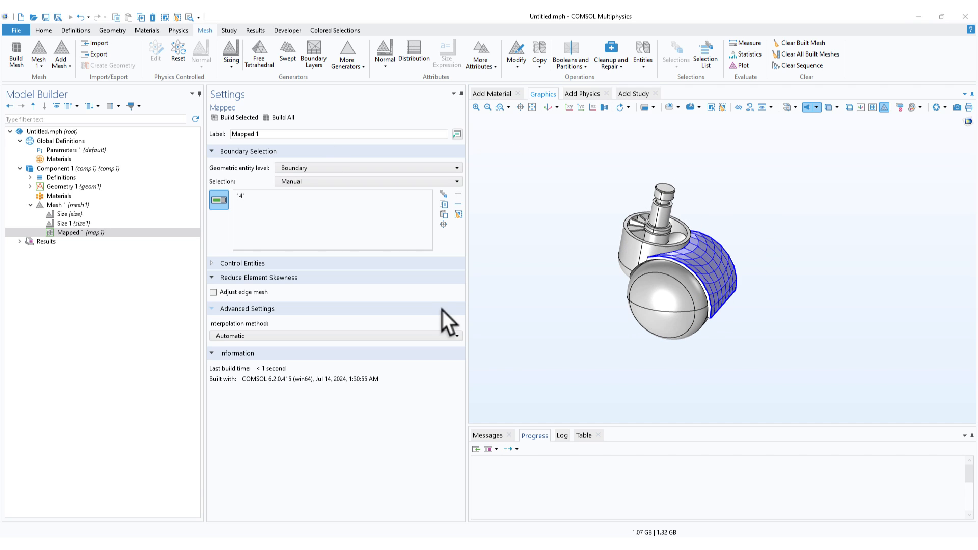
Add a Distribution attribute under the Mapped operation, compare the settings of both nodes, and delete the attribute.
scroll(669, 220, "up", 5)
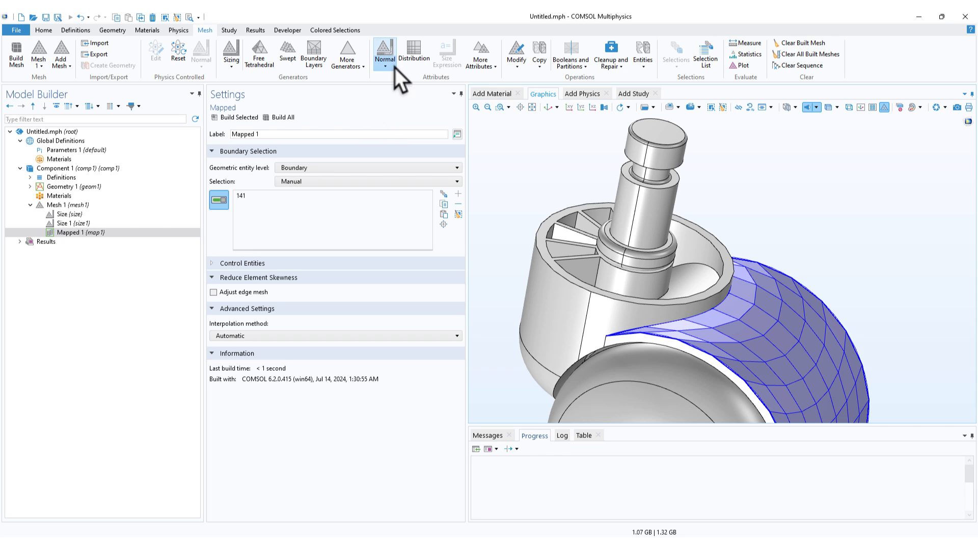
left_click(412, 58)
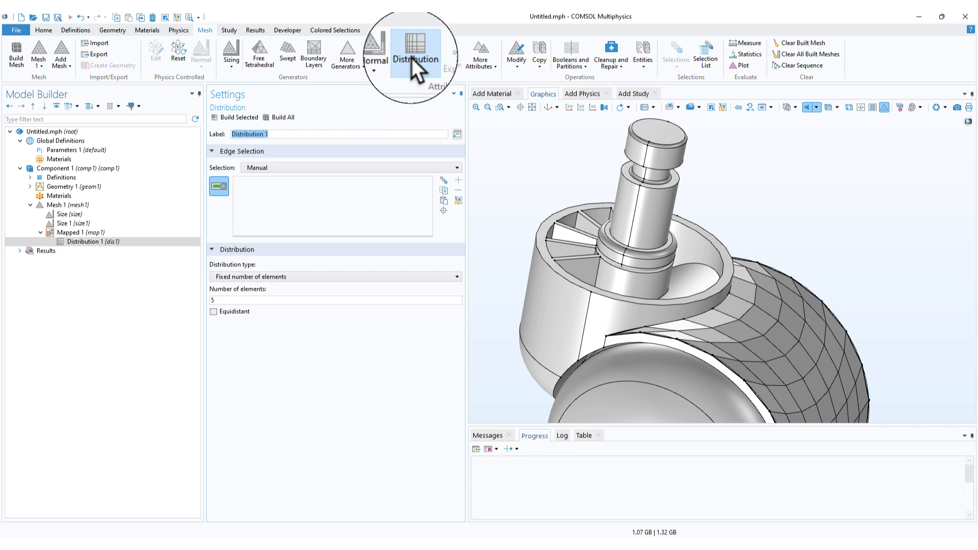
left_click(80, 233)
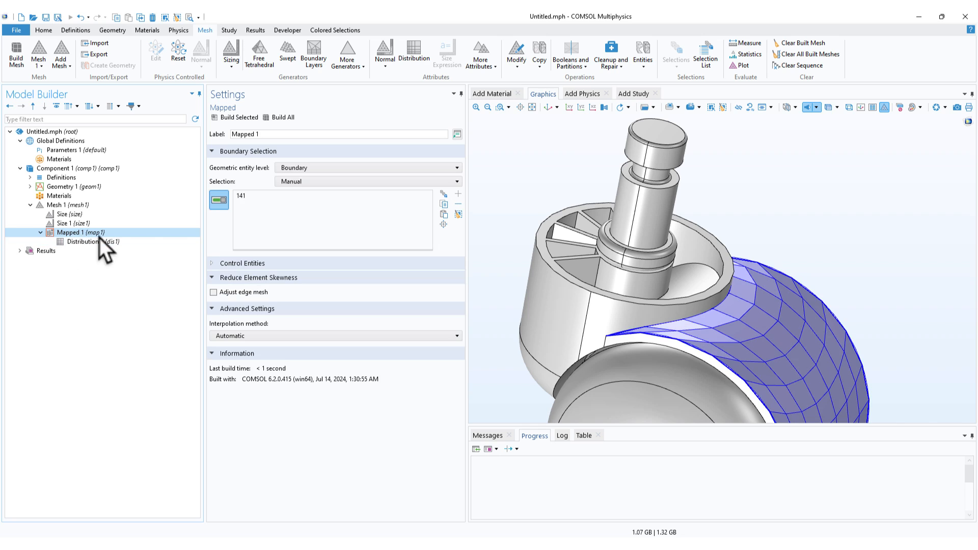
left_click(101, 240)
left_click(99, 232)
left_click(95, 241)
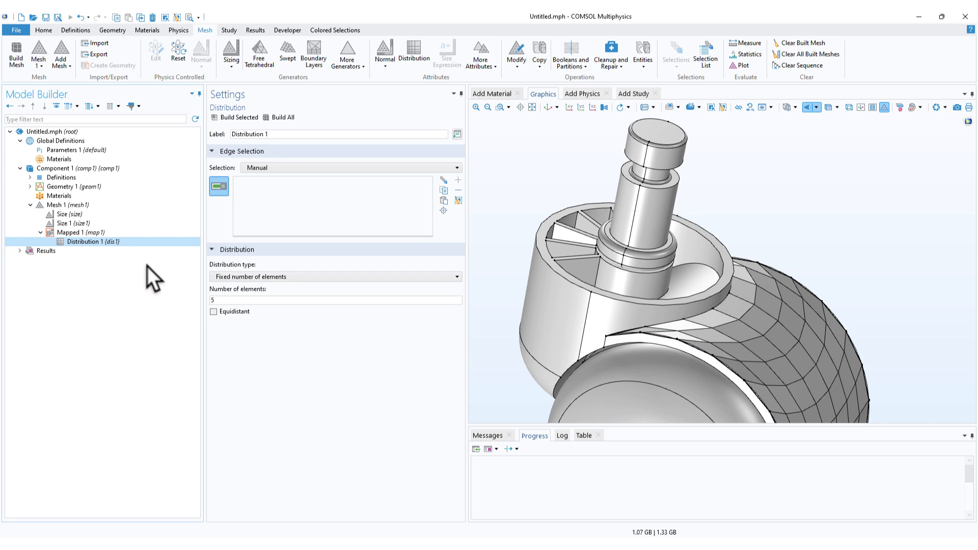
key("Delete")
left_click(508, 314)
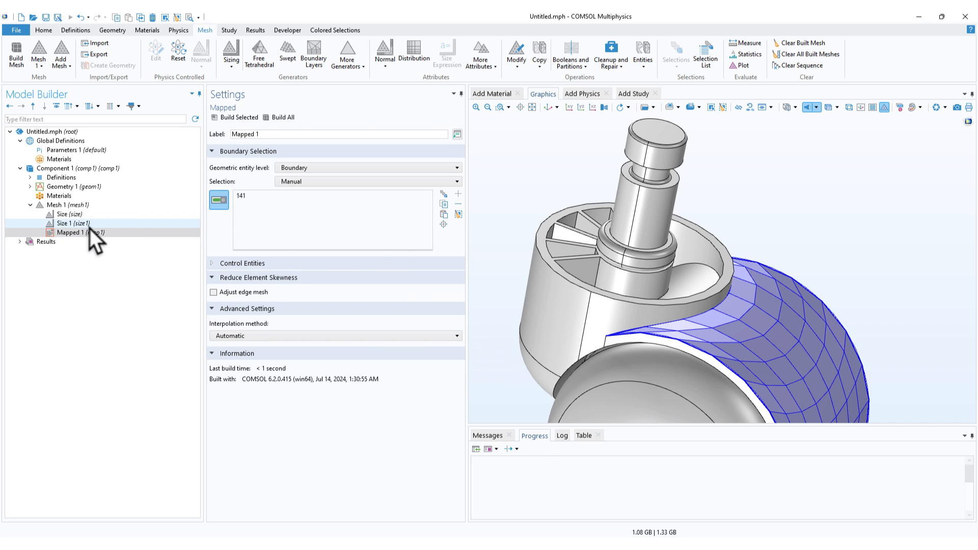
left_click(86, 207)
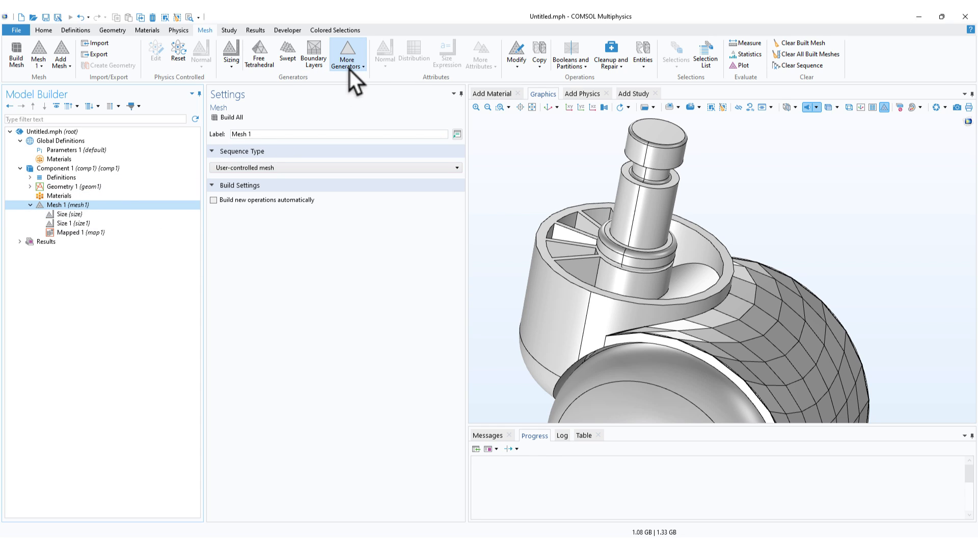
left_click(364, 69)
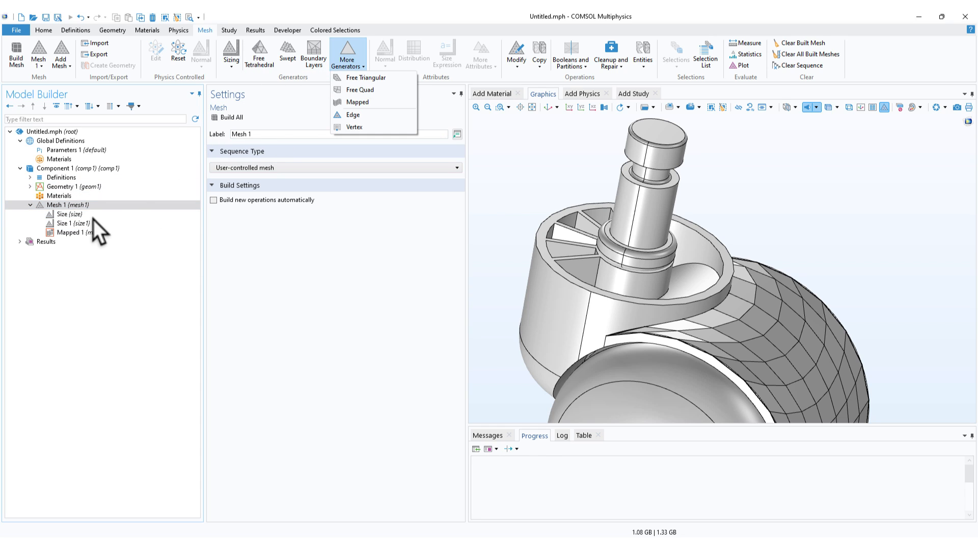
left_click(77, 223)
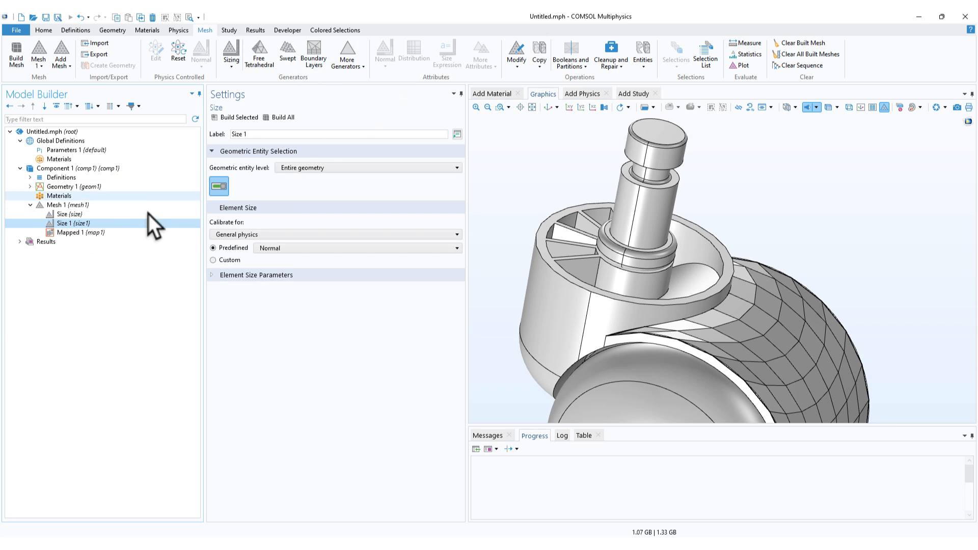
left_click(96, 239)
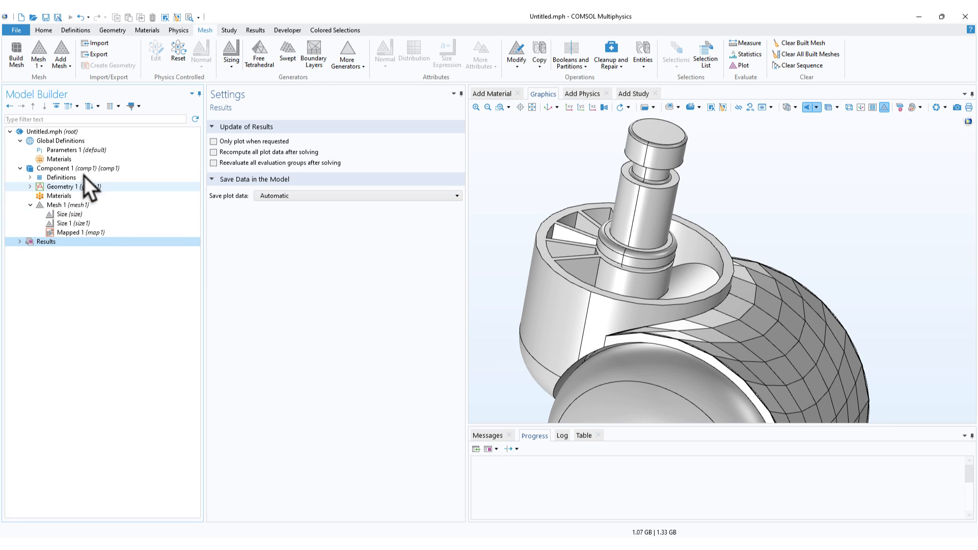
left_click(78, 232)
Add a Distribution attribute directly to Mesh 1 at edge level and assign the housing's two outer rim edges, 256 and 257.
left_click(79, 206)
right_click(78, 206)
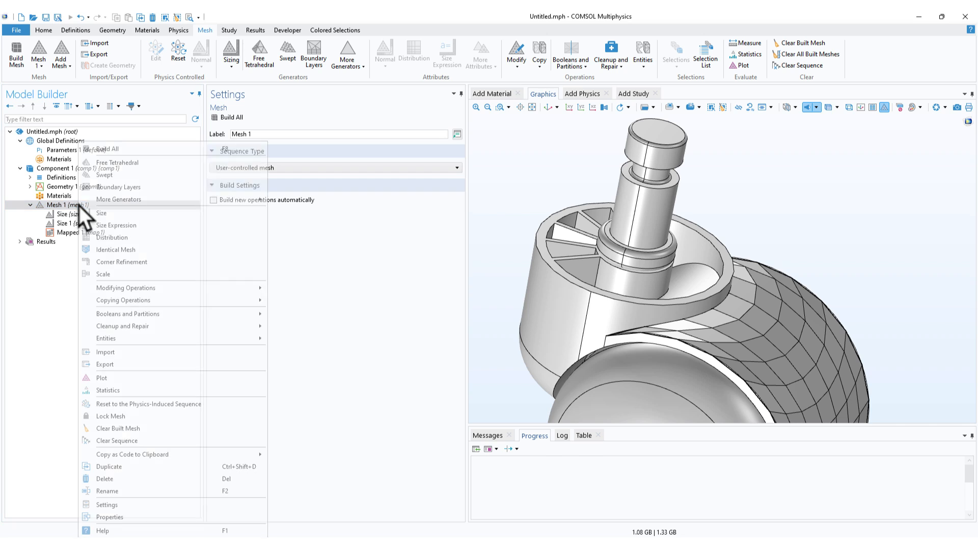
left_click(115, 238)
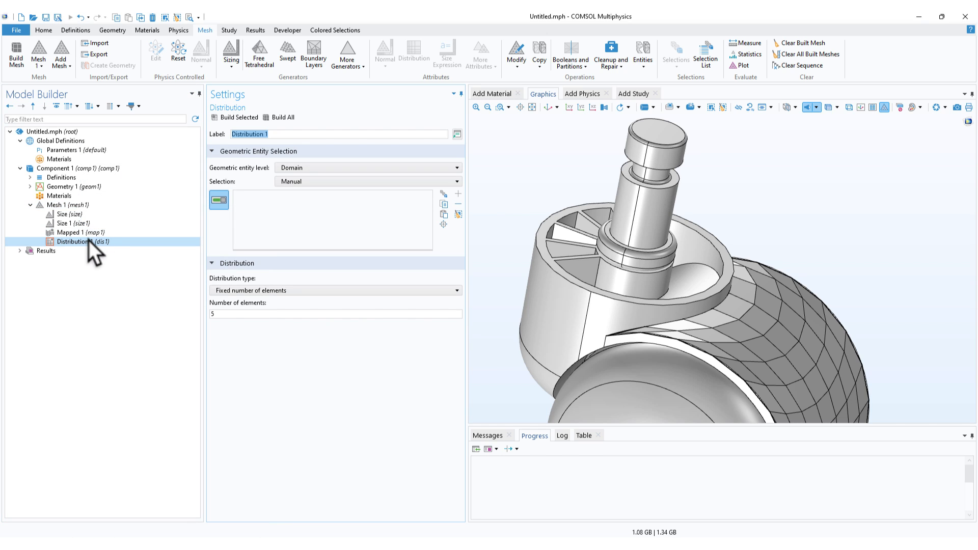
left_click_drag(88, 240, 67, 240)
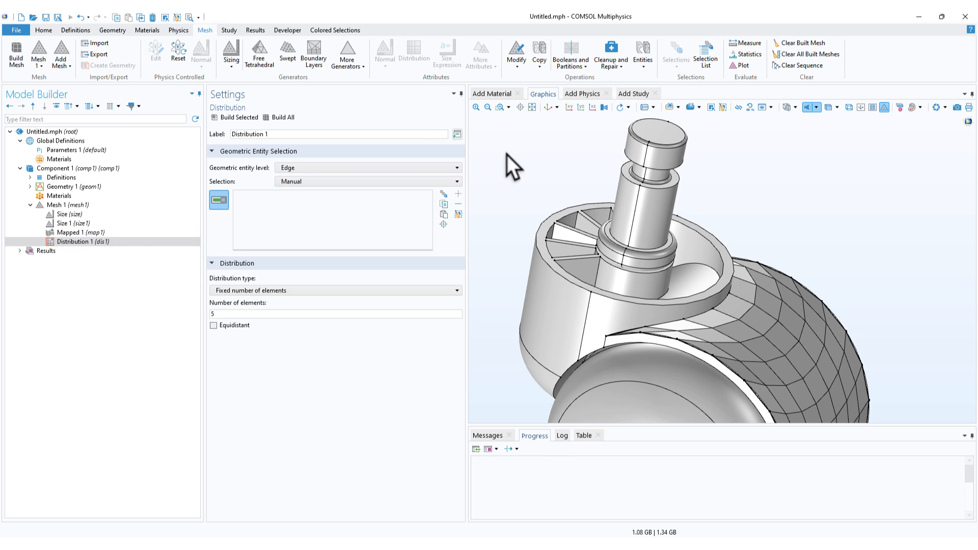
left_click(550, 230)
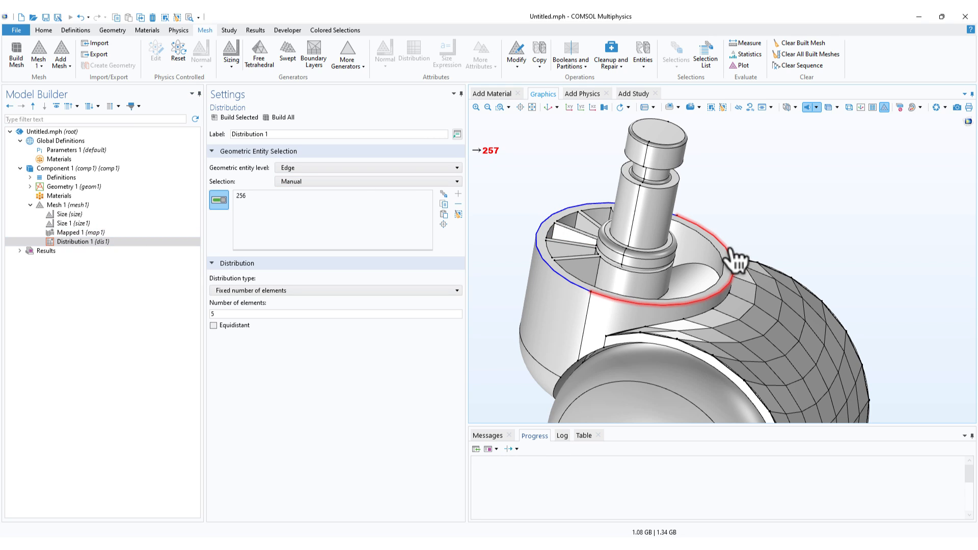
left_click(729, 275)
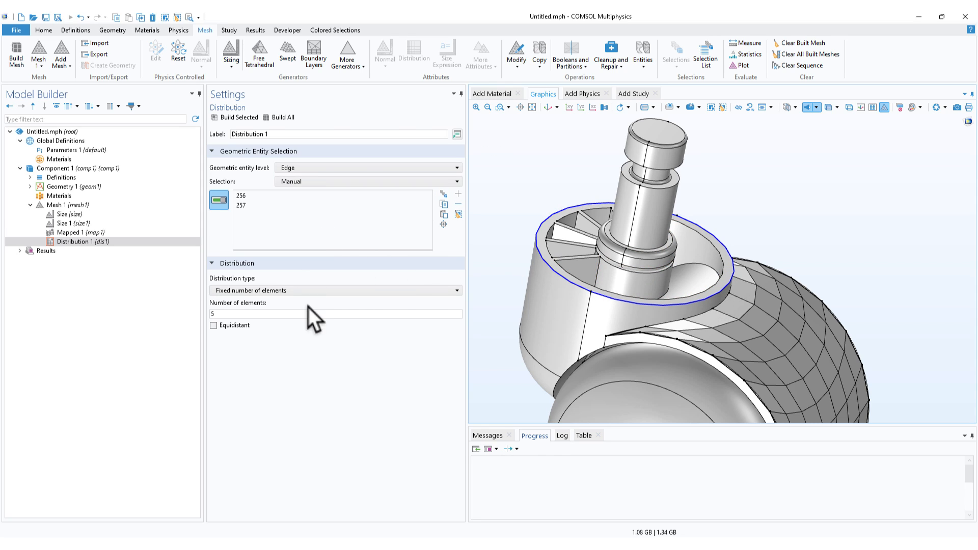
Set the distribution's number of elements to 40 for the rim edges and build the attribute.
double_click(232, 315)
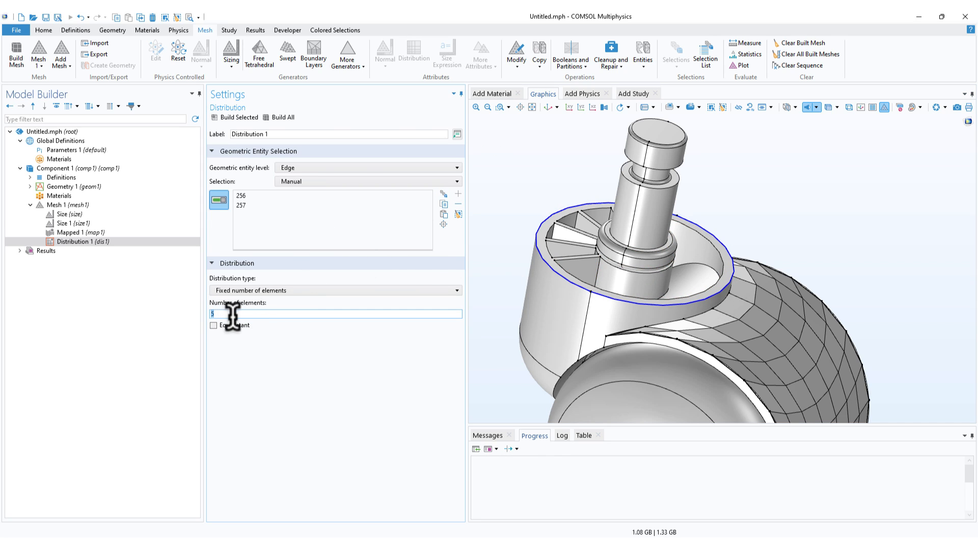
type("40")
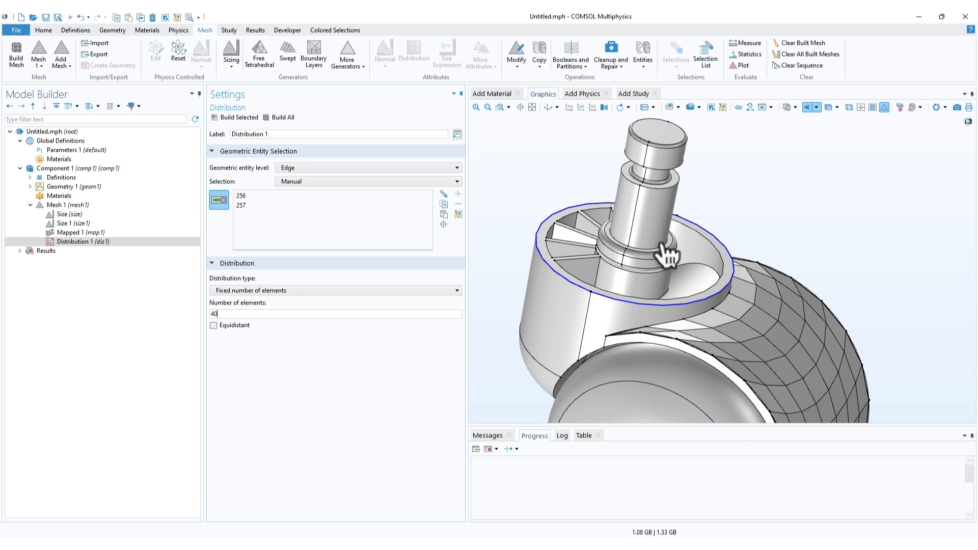
left_click(233, 114)
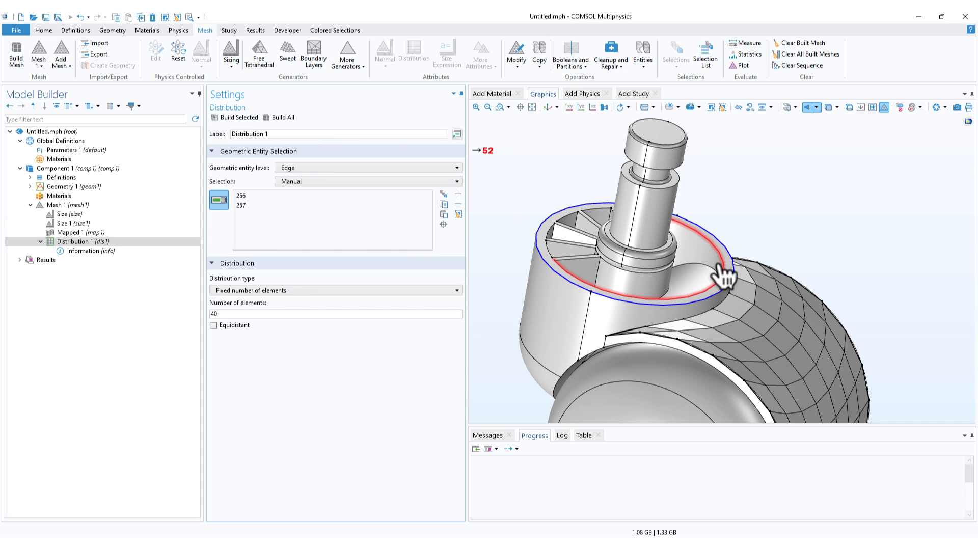
Read the Information node under Distribution 1, then collapse that node in the mesh sequence.
left_click(90, 250)
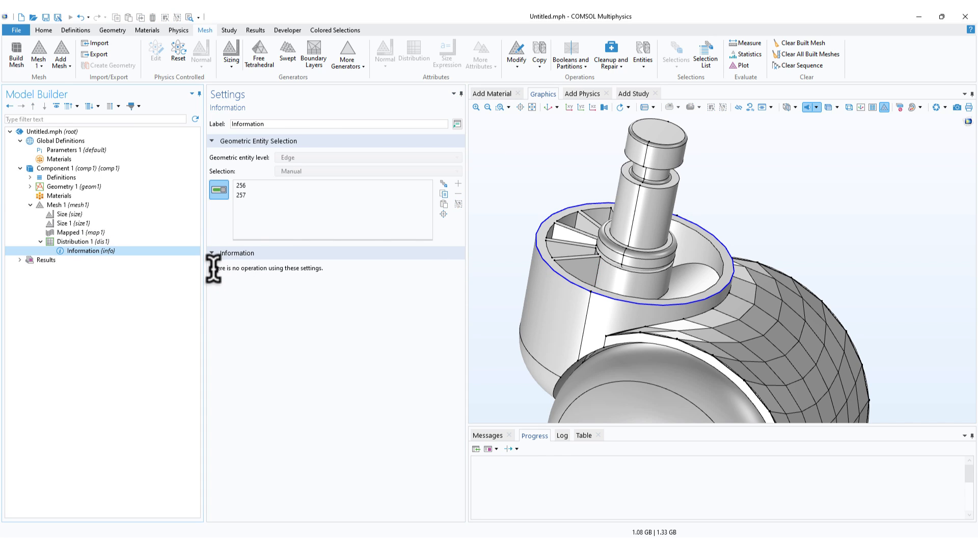
left_click_drag(210, 268, 343, 261)
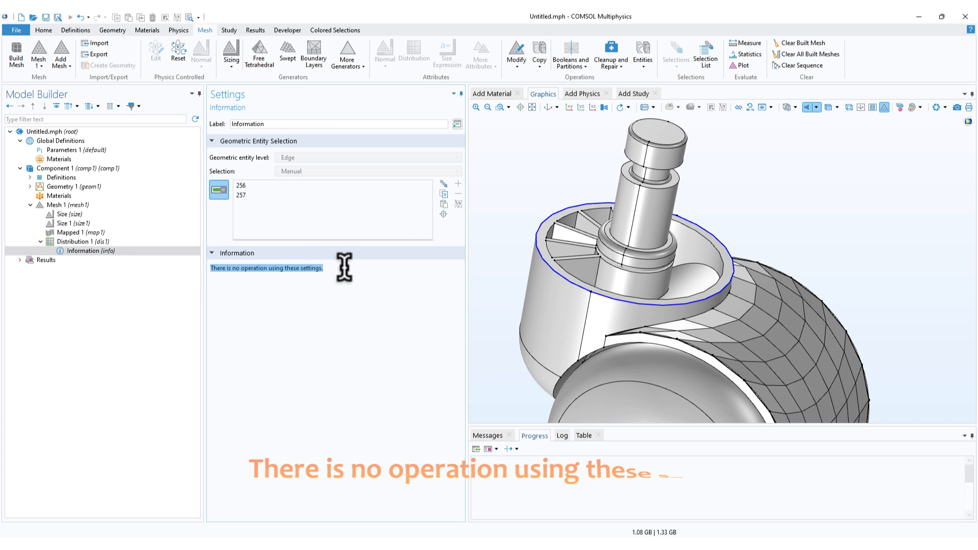
left_click(307, 291)
left_click(44, 243)
left_click(41, 242)
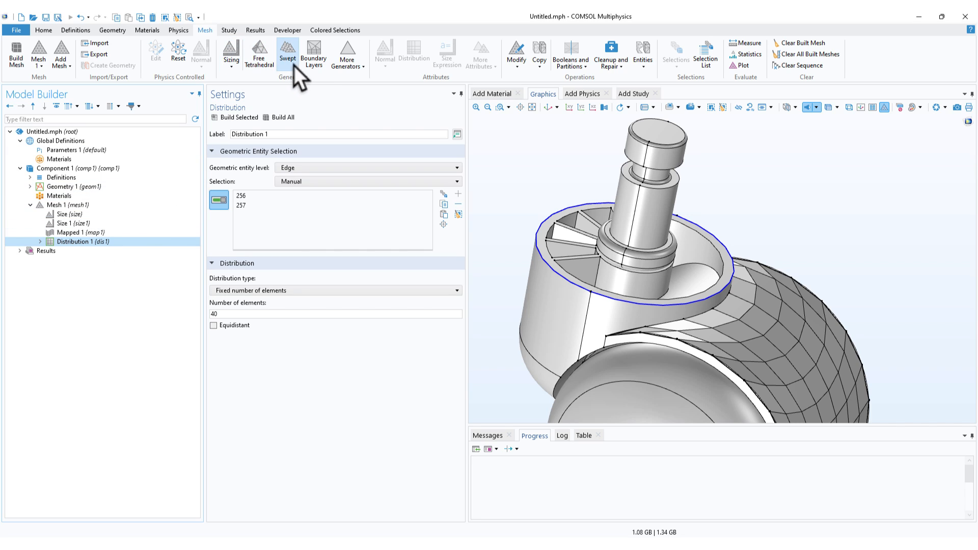
Add a Boundary Layers generator to the mesh sequence, then delete it.
left_click(319, 66)
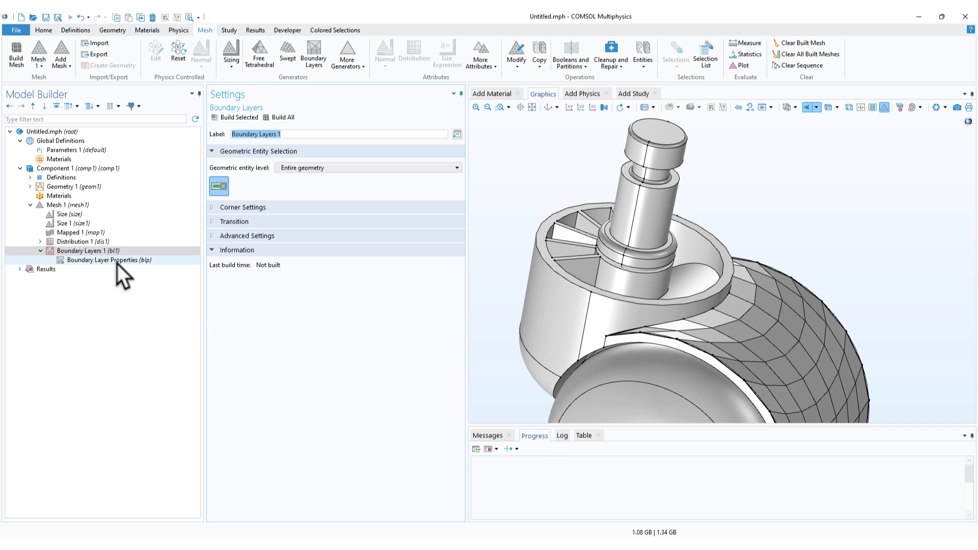
key("Delete")
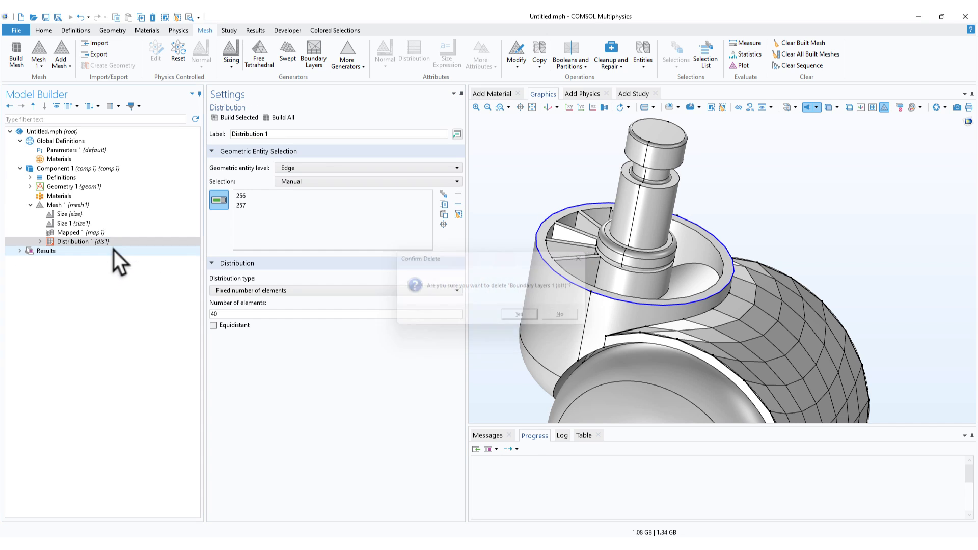
Add a Free Triangular generator and assign it to the top face of the caster stem, boundary 102.
left_click(358, 67)
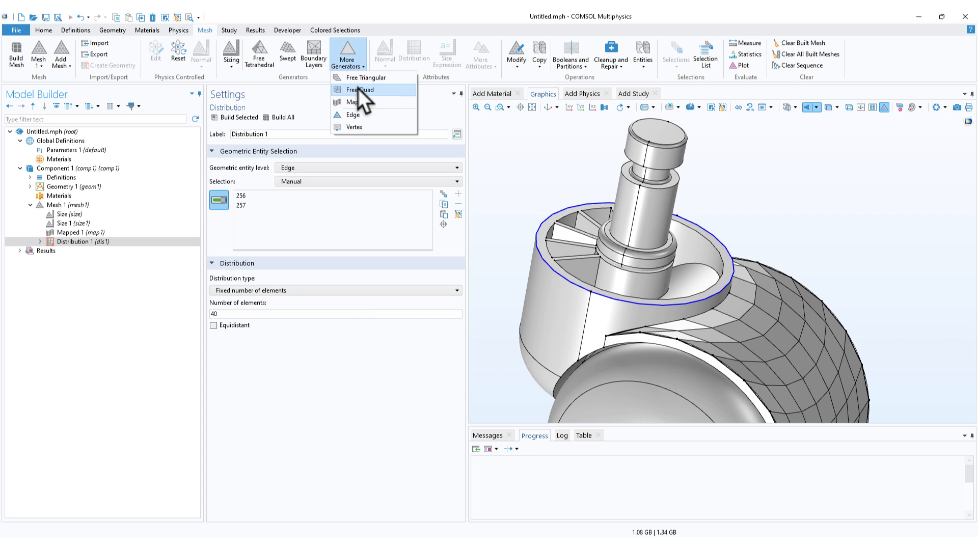
left_click(376, 80)
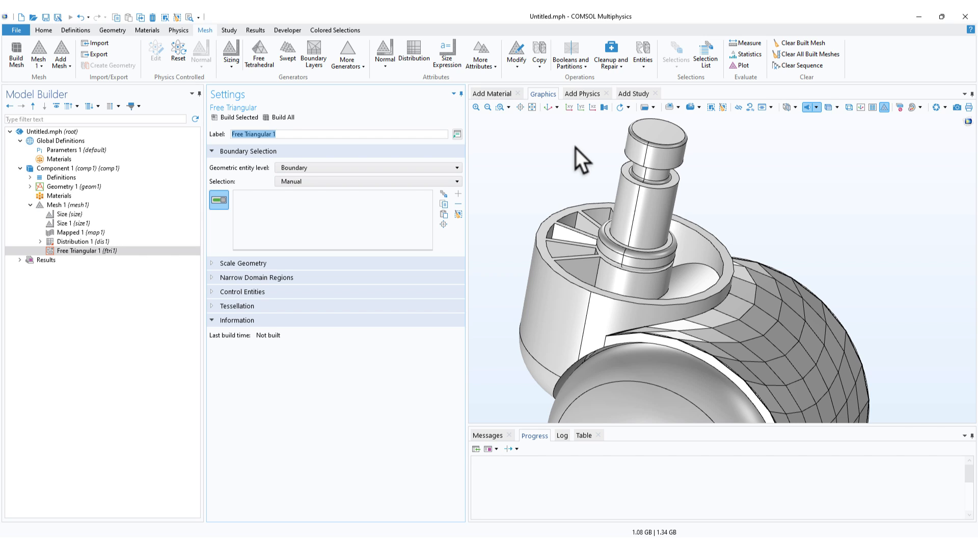
left_click_drag(587, 149, 589, 164)
left_click(655, 152)
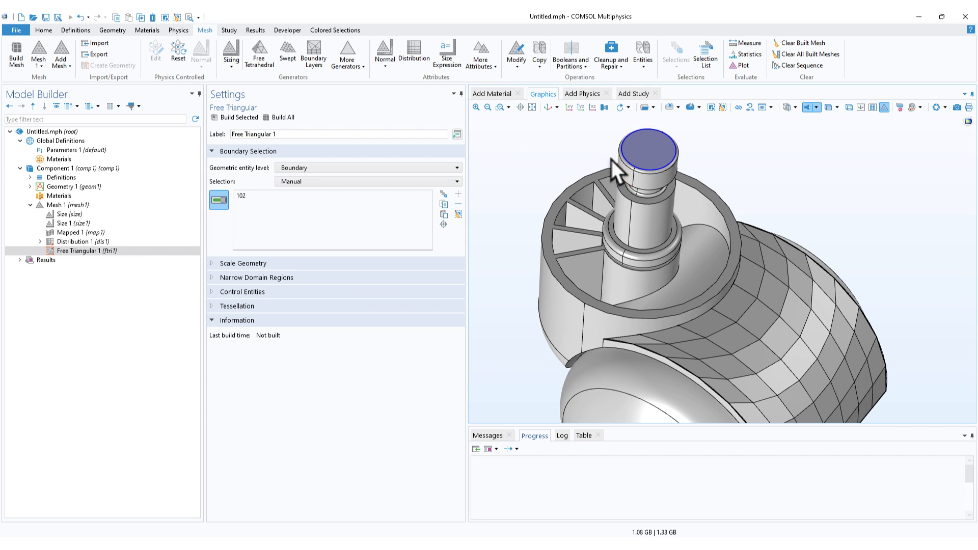
Review the Free Triangular operation's optional settings, then build it on the stem's top face and inspect the triangular mesh.
left_click(254, 278)
left_click(256, 265)
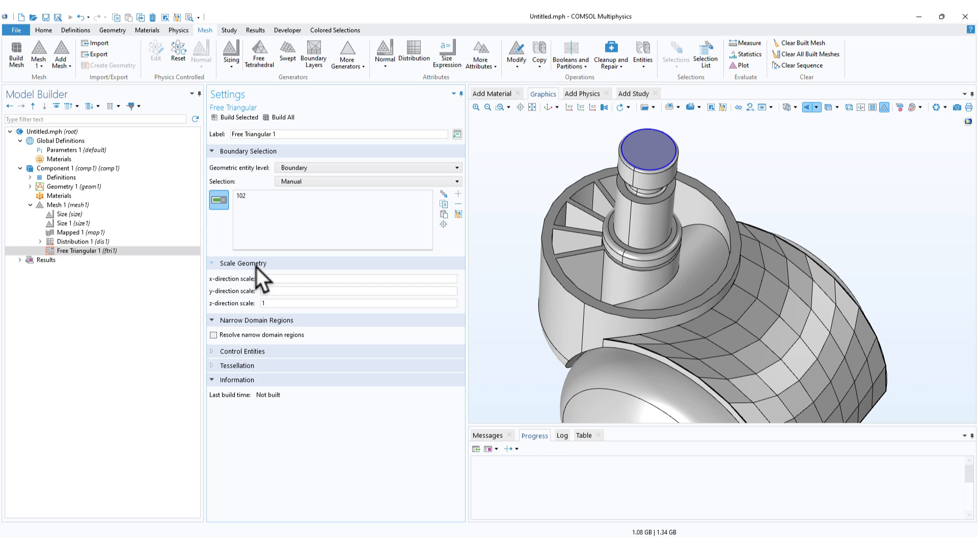
left_click(258, 351)
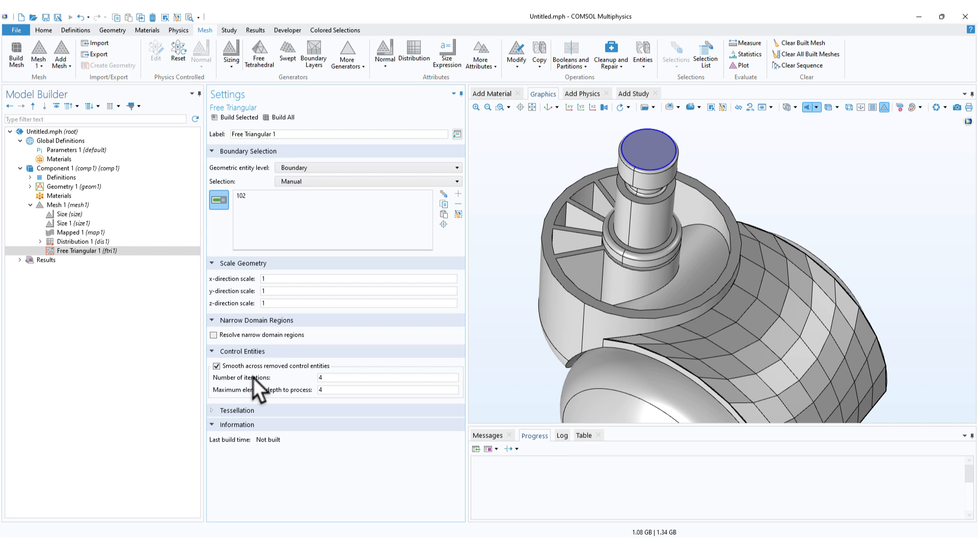
left_click(255, 413)
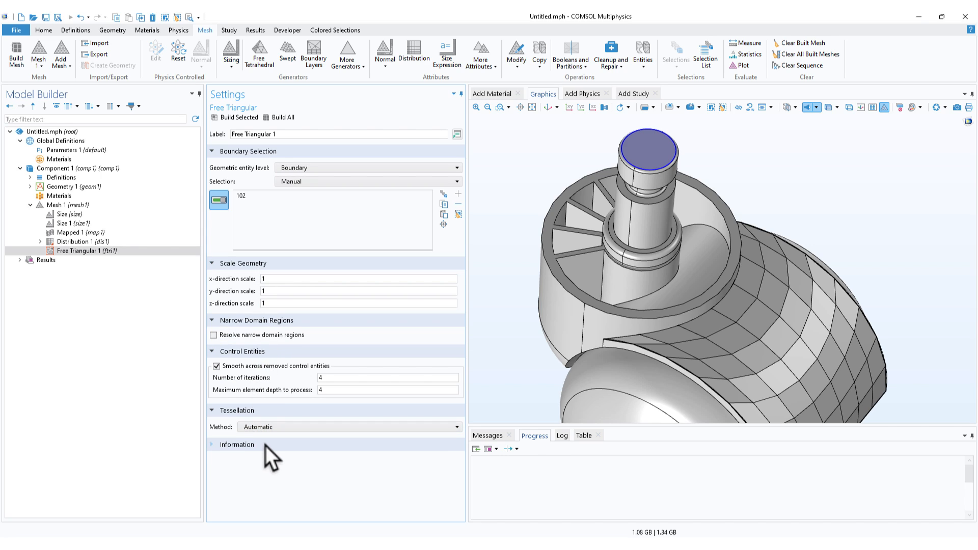
left_click(228, 120)
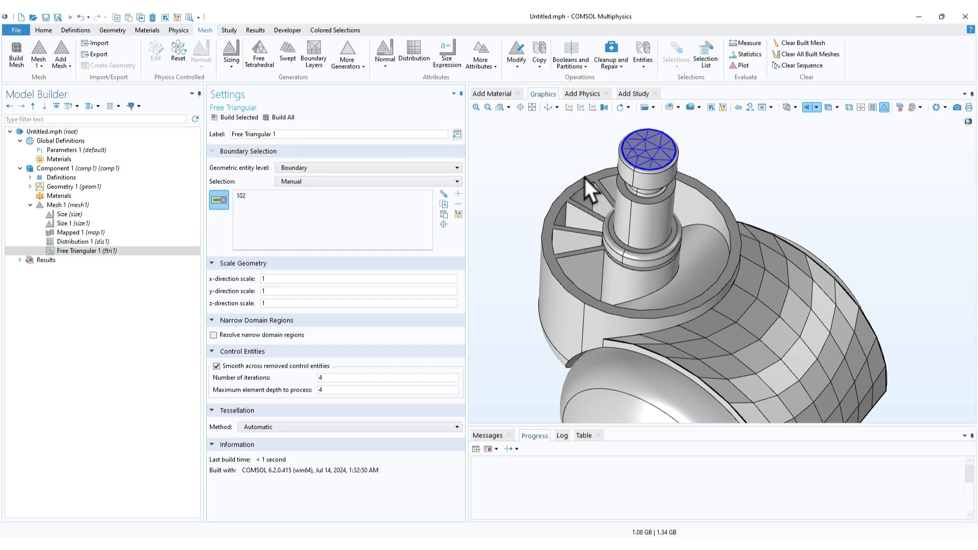
left_click_drag(584, 186, 517, 159)
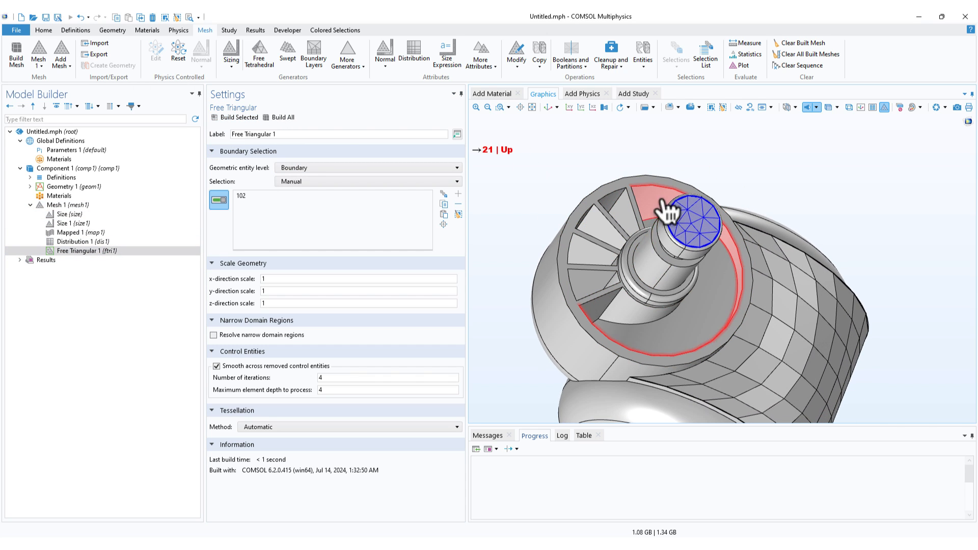
scroll(555, 218, "down", 3)
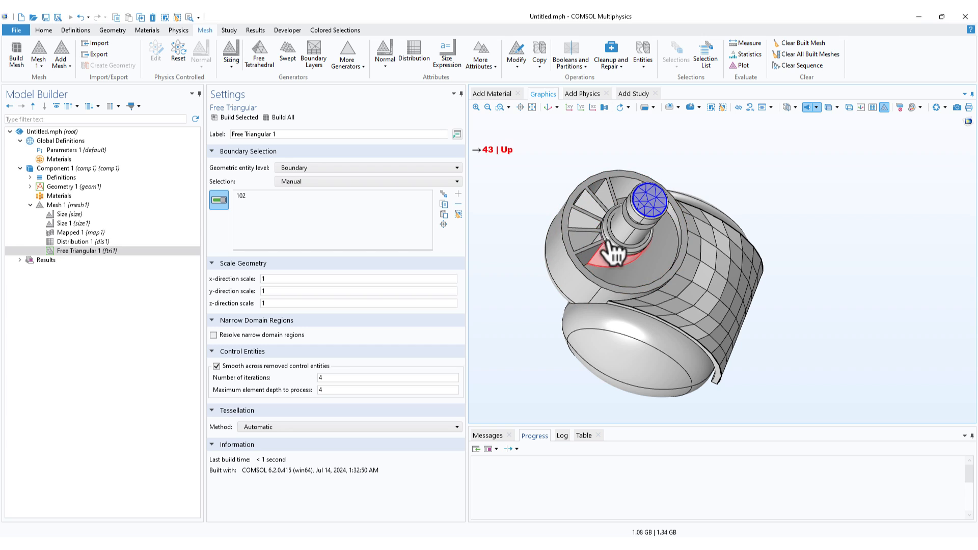
left_click_drag(576, 203, 553, 234)
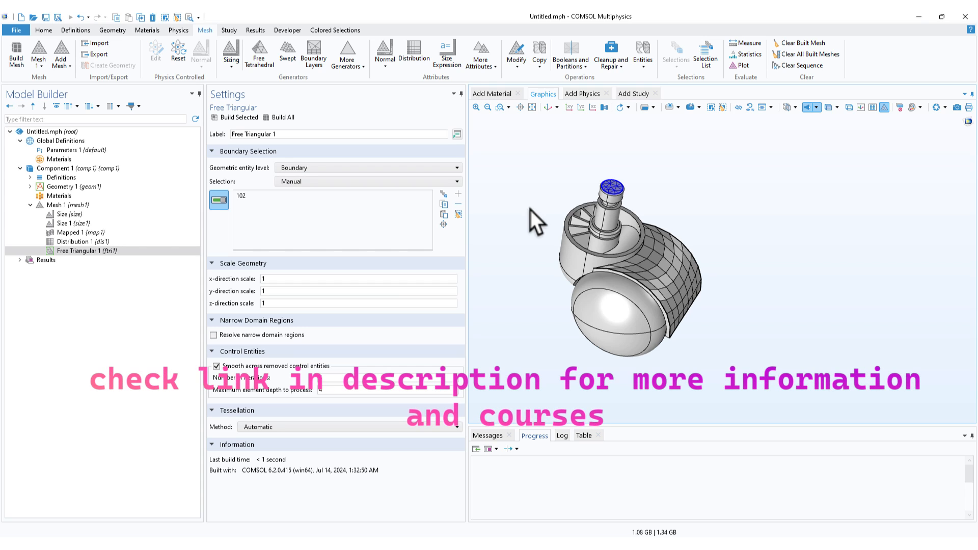
Add a Free Tetrahedral generator, set its selection level to Domain, and assign the caster stem, domain 4.
left_click(264, 60)
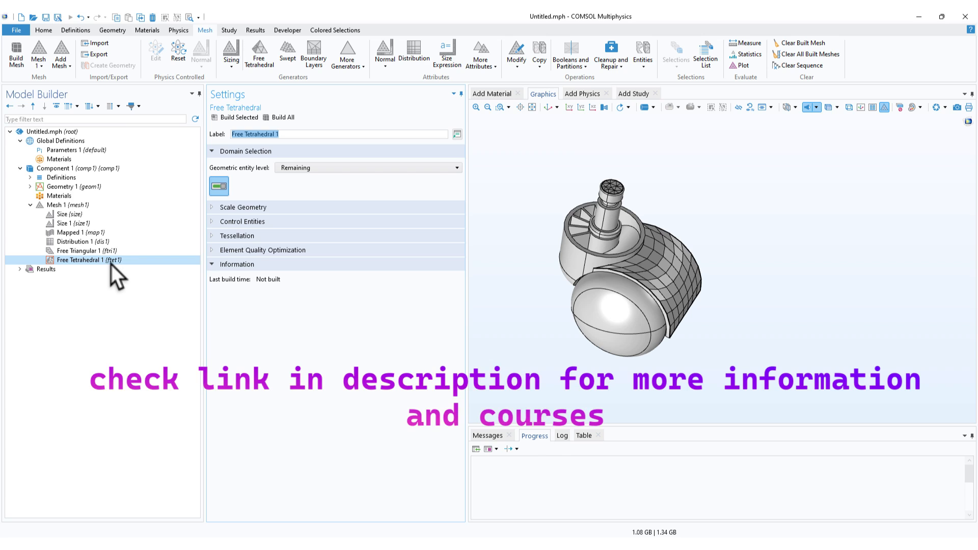
left_click(292, 169)
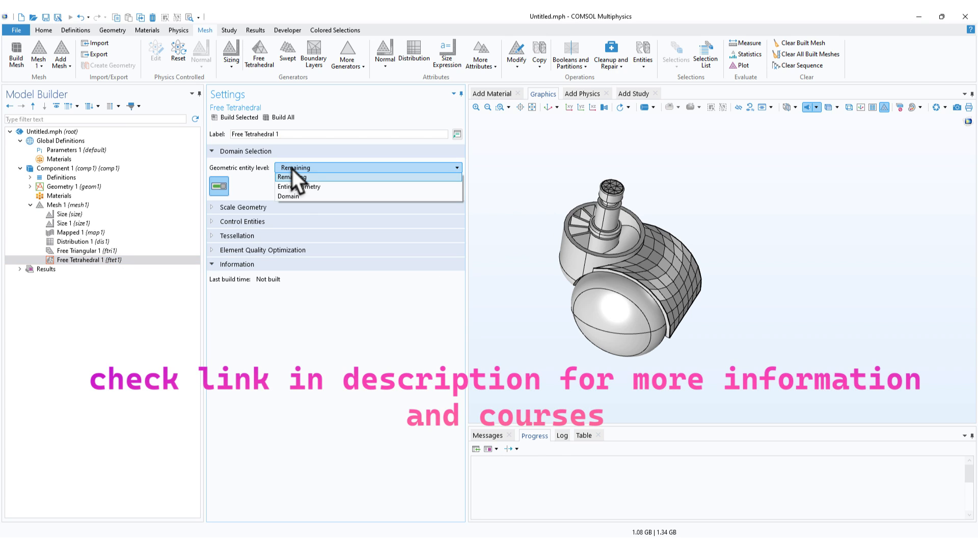
left_click(295, 198)
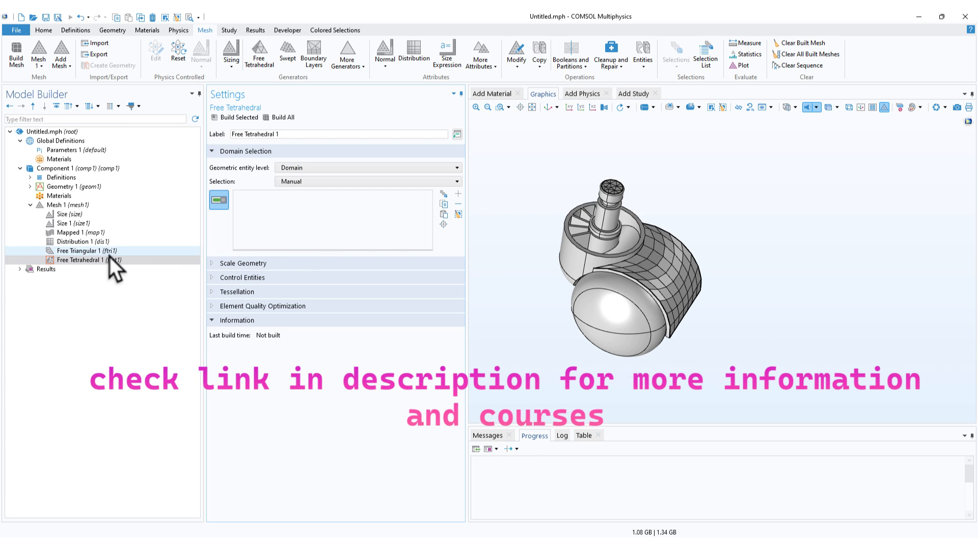
left_click(615, 202)
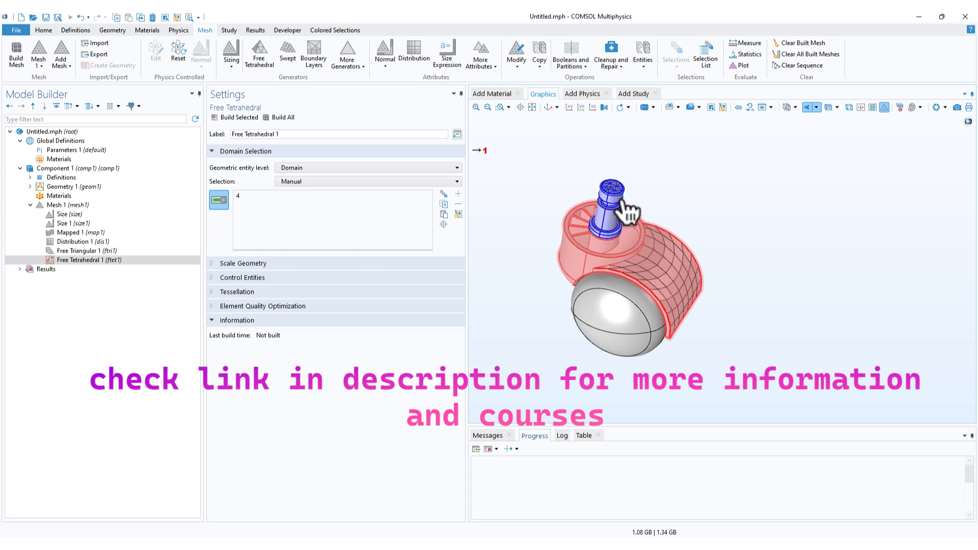
left_click(246, 262)
left_click(246, 261)
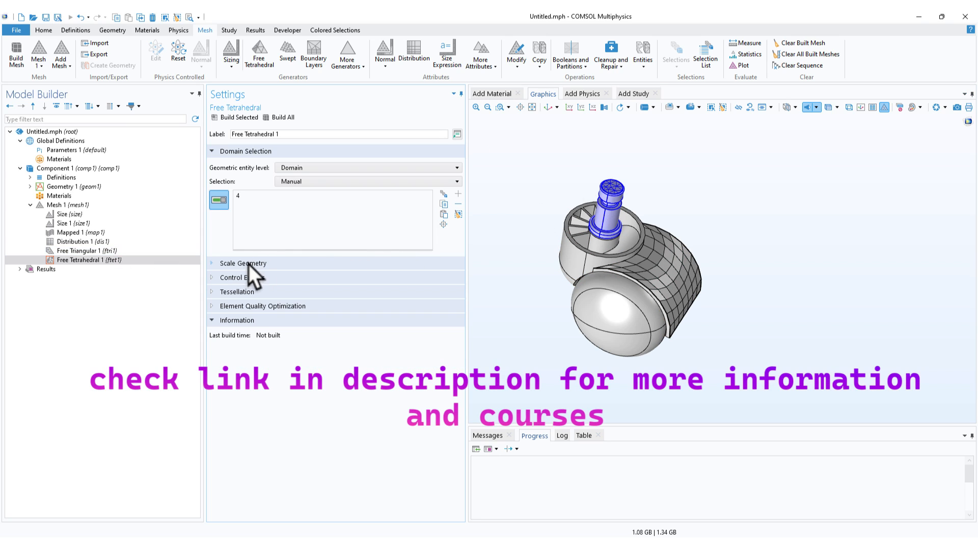
Add a Size attribute to the stem's Free Tetrahedral generator, set its predefined size to Extra fine, and build the stem mesh.
right_click(96, 261)
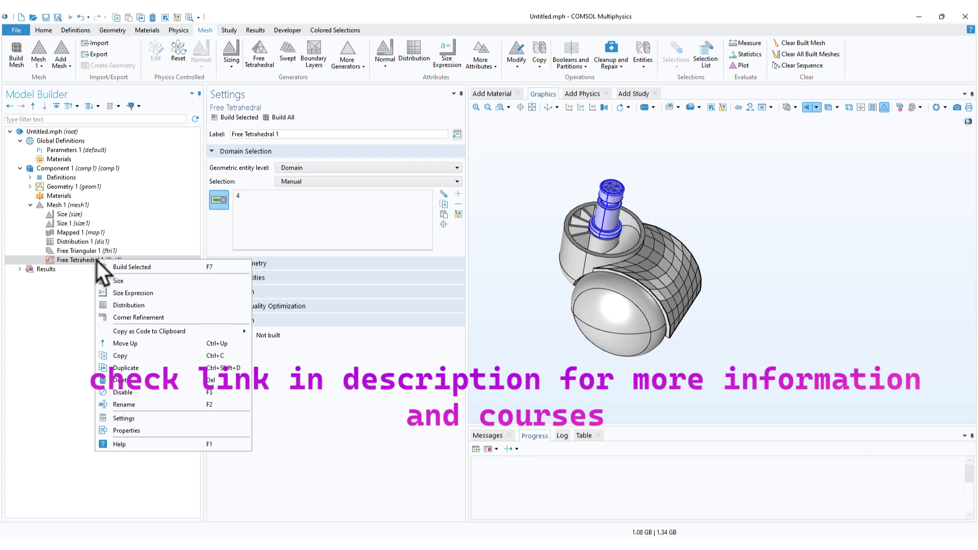
left_click(118, 281)
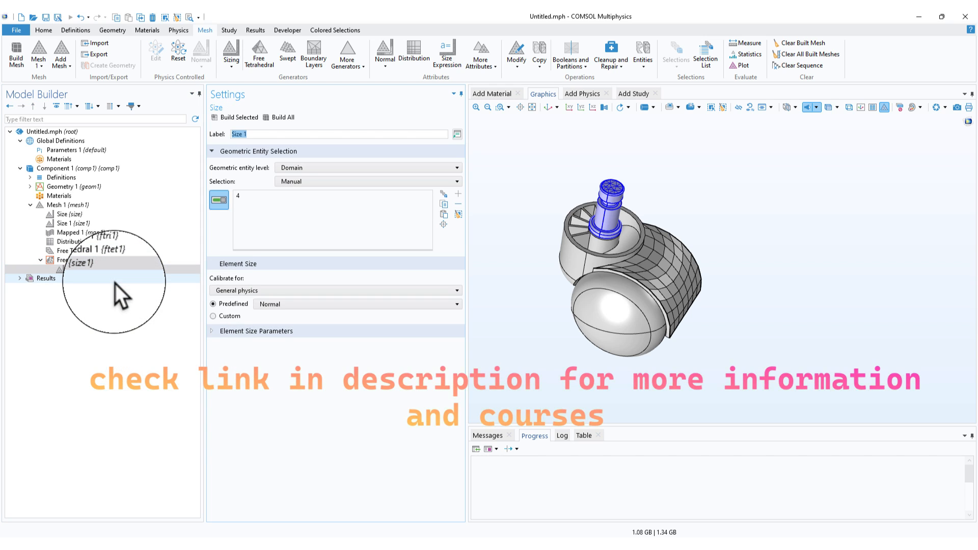
left_click(283, 309)
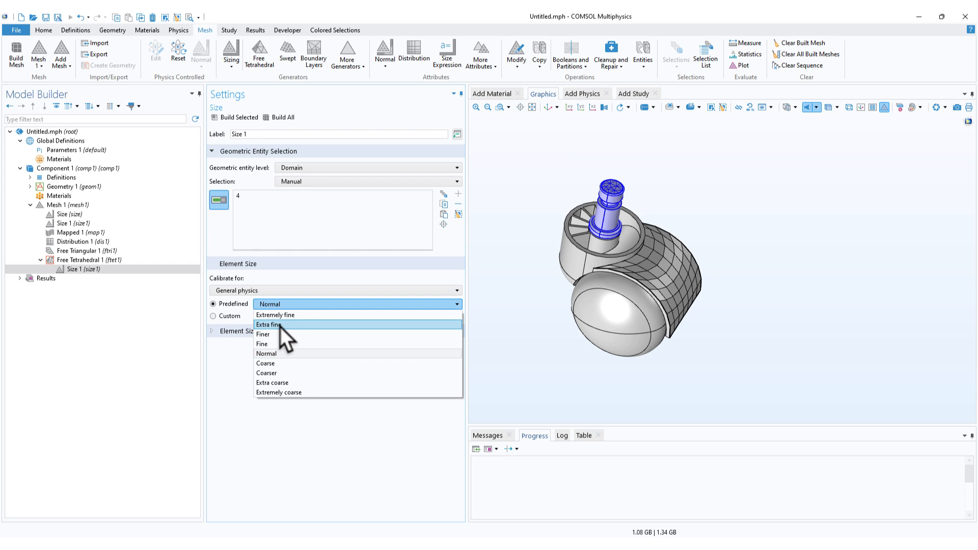
left_click(281, 326)
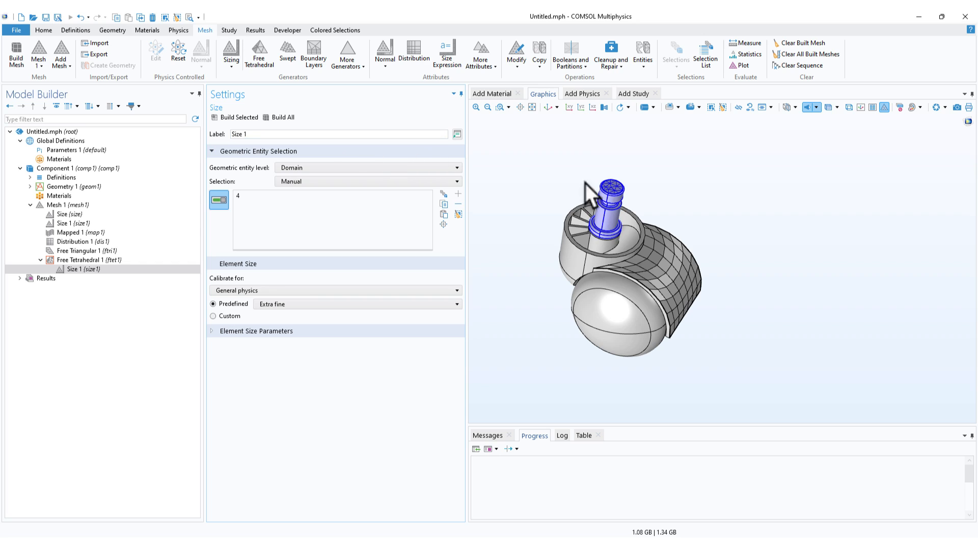
left_click(237, 118)
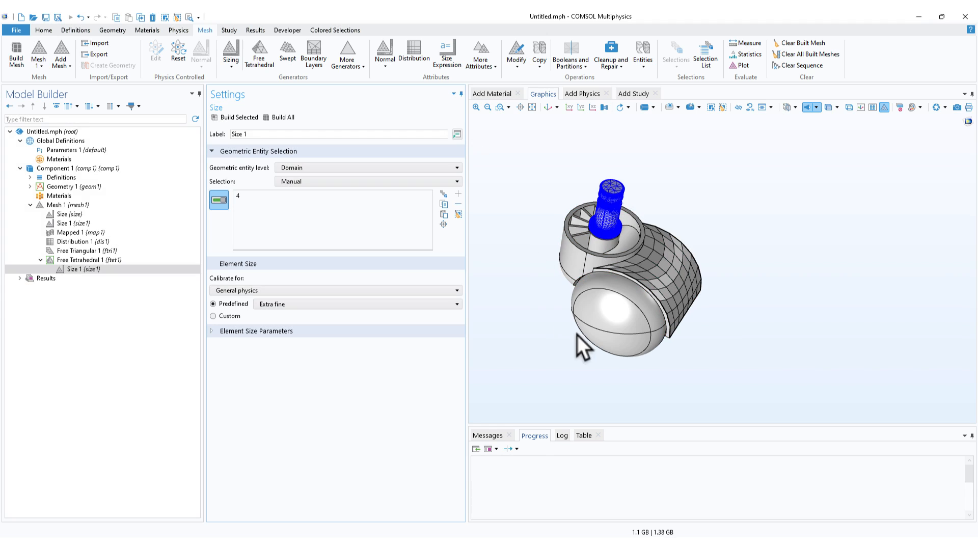
mouse_move(672, 194)
left_mouse_down()
mouse_move(725, 198)
mouse_move(673, 195)
mouse_move(680, 192)
left_mouse_up()
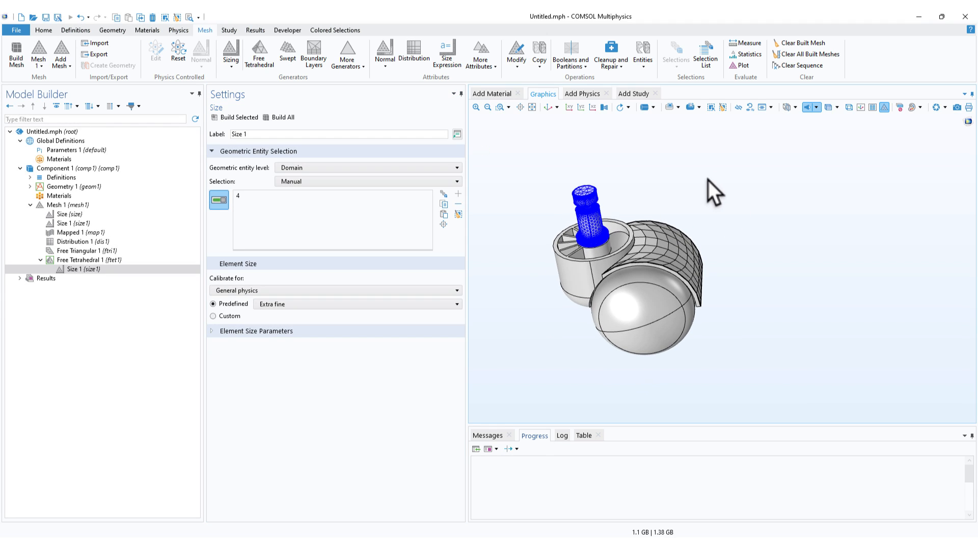
mouse_move(599, 235)
middle_mouse_down()
mouse_move(569, 109)
mouse_move(591, 230)
middle_mouse_up()
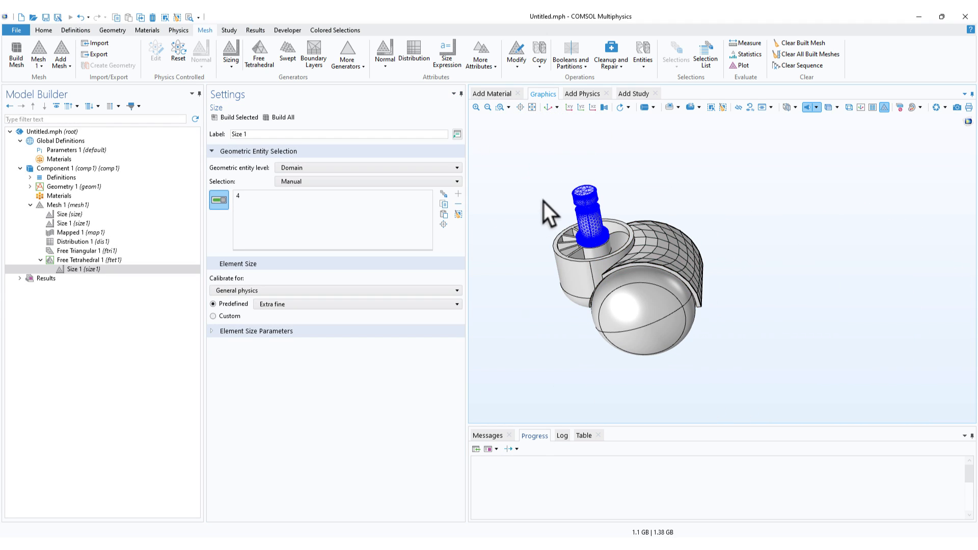
left_click_drag(543, 202, 578, 191)
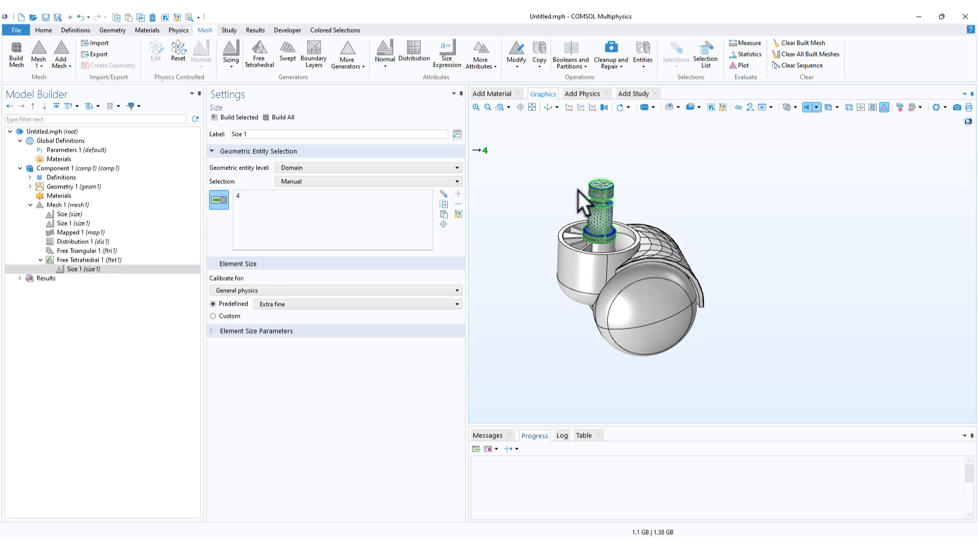
left_click(90, 261)
right_click(82, 262)
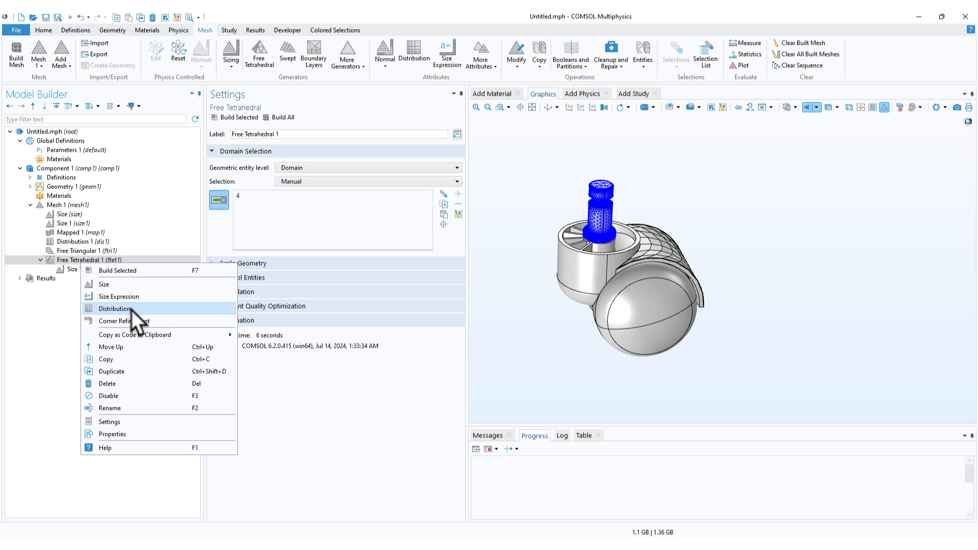
left_click(66, 252)
Add a second Free Tetrahedral generator with selection level Domain, assign the caster housing, domain 1, and build its mesh.
left_click(69, 261)
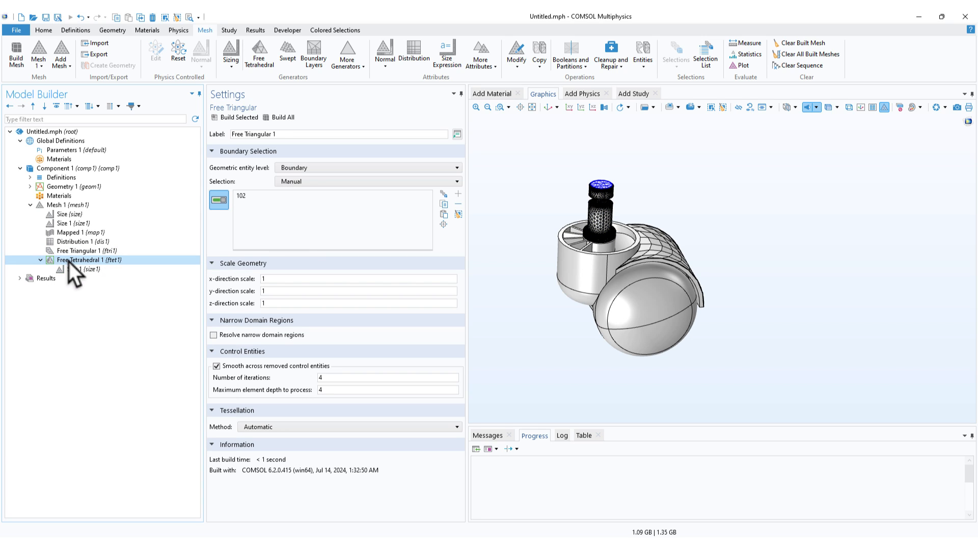
left_click(41, 260)
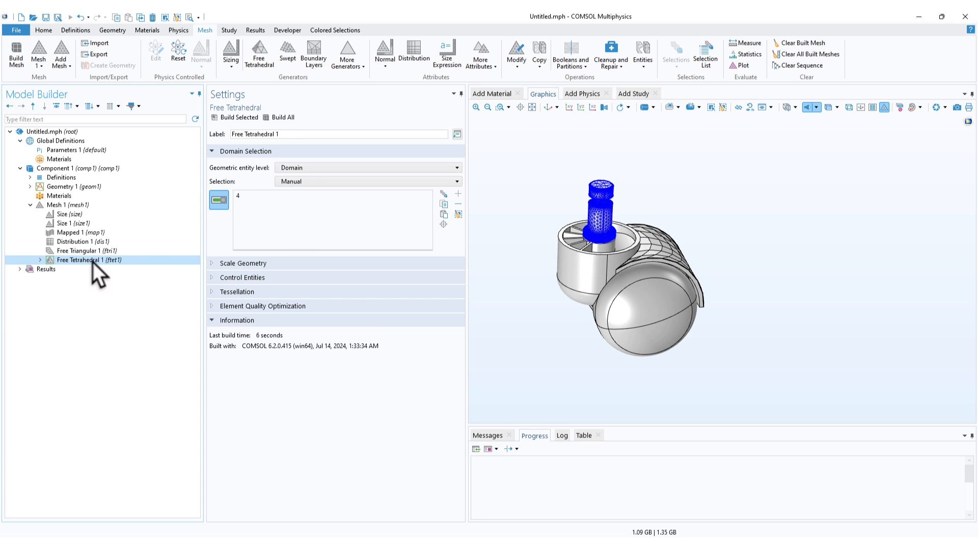
left_click(259, 54)
left_click(326, 172)
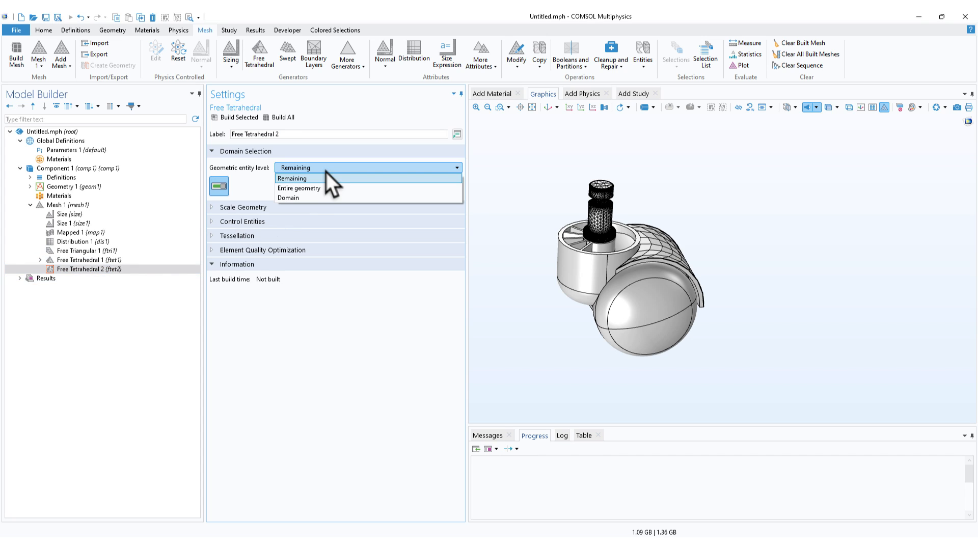
left_click(306, 197)
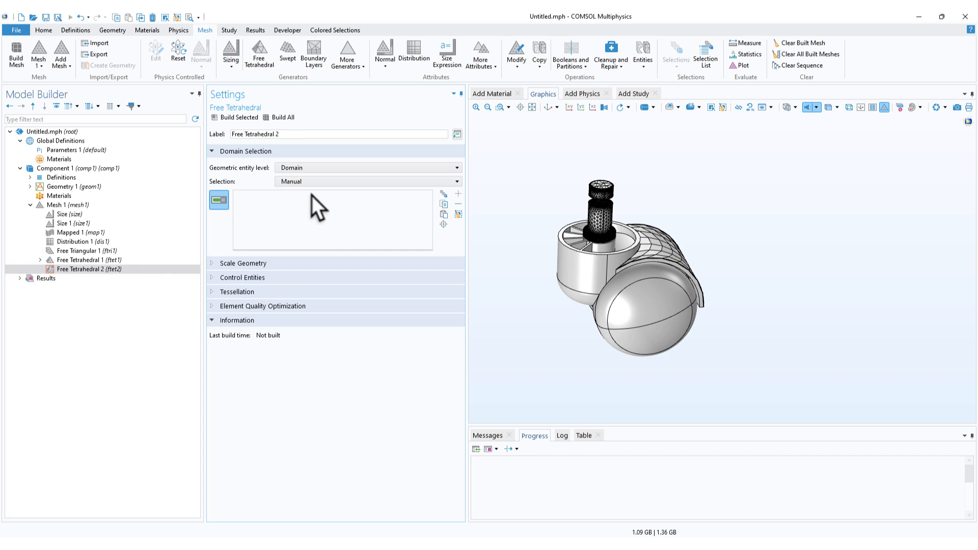
left_click(622, 263)
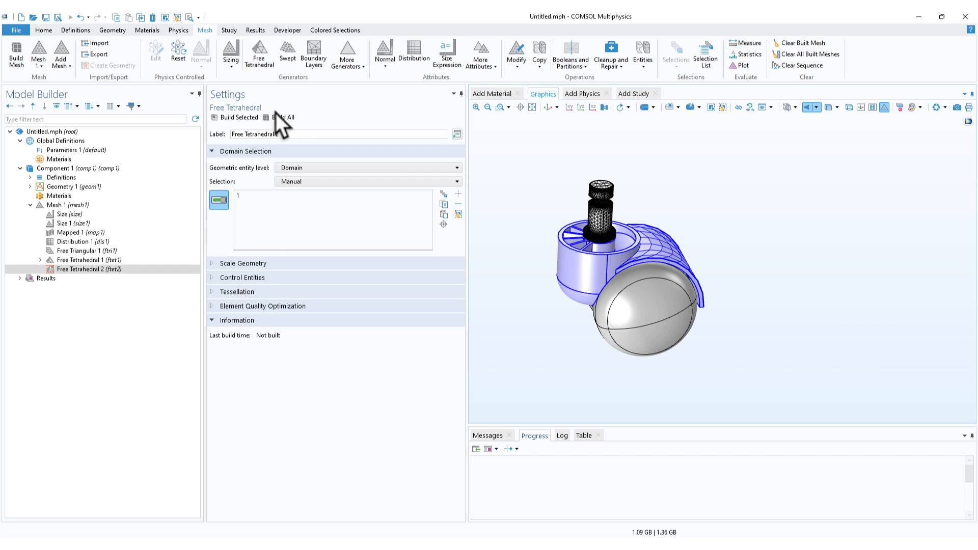
left_click(239, 117)
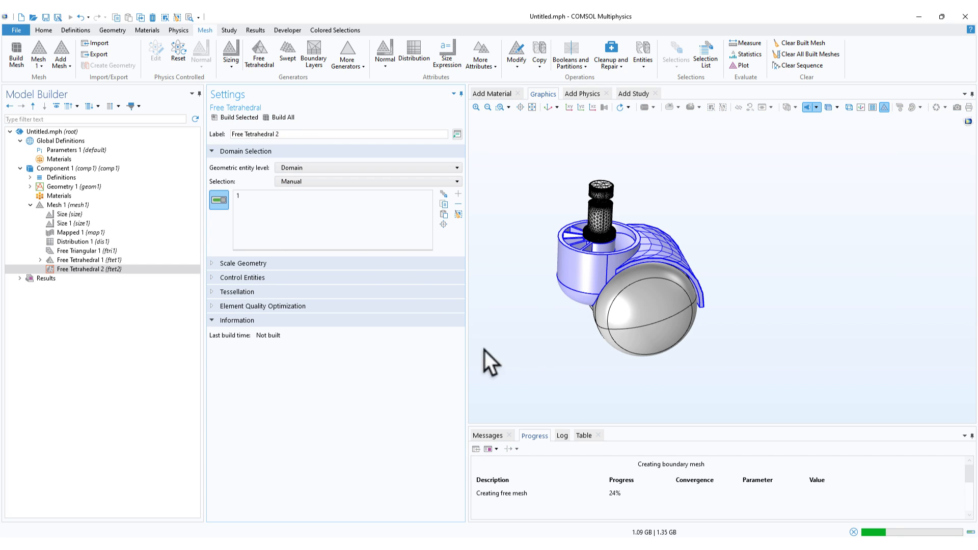
left_click_drag(534, 362, 535, 339)
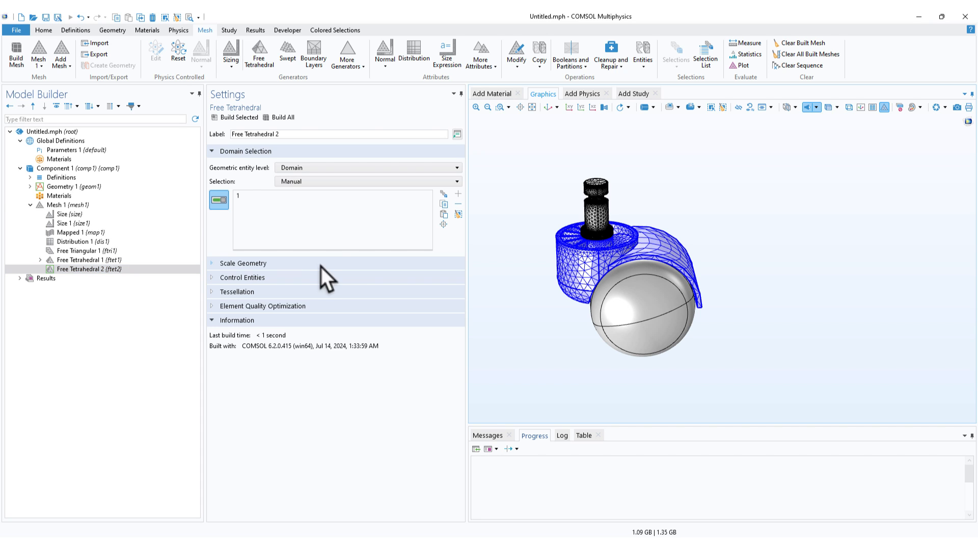
scroll(531, 204, "up", 5)
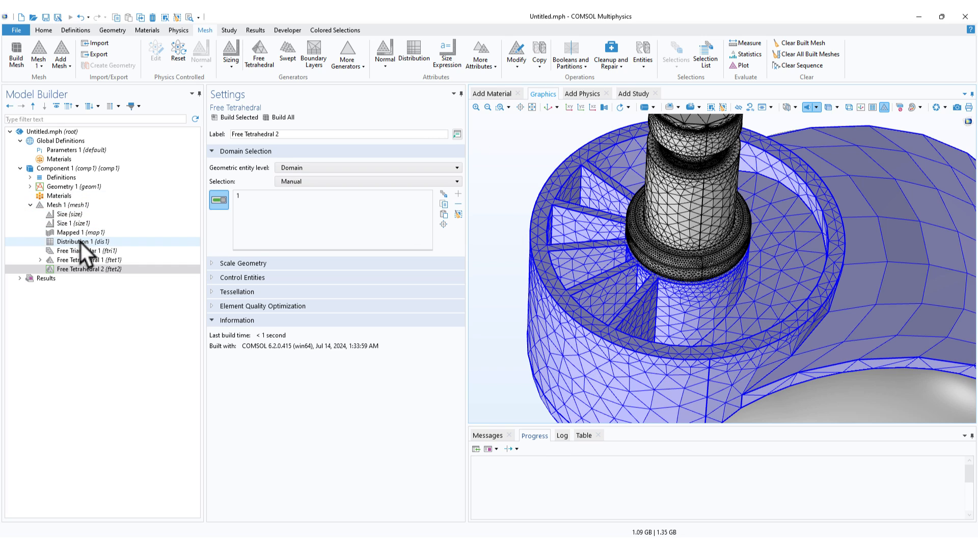
Set the edge Distribution to 20 elements, rebuild the housing's Free Tetrahedral mesh, and inspect the elements along the rim.
left_click(79, 241)
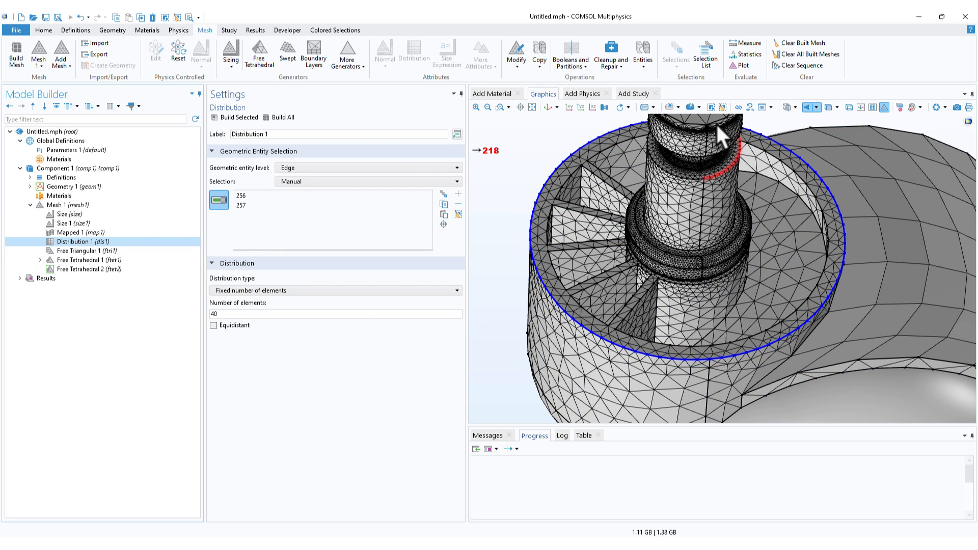
middle_click_drag(714, 316, 729, 333)
left_click_drag(586, 360, 573, 342)
double_click(233, 314)
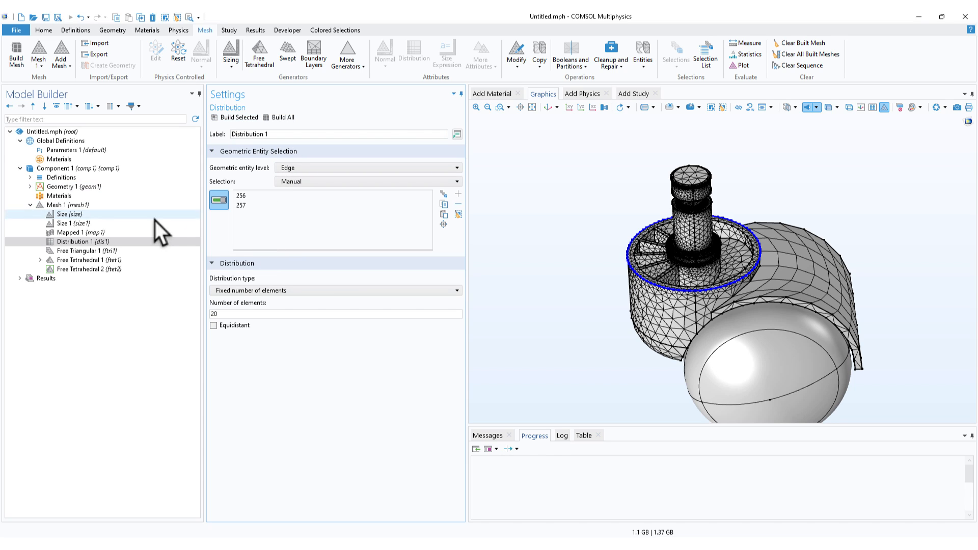
left_click(108, 268)
left_click(244, 118)
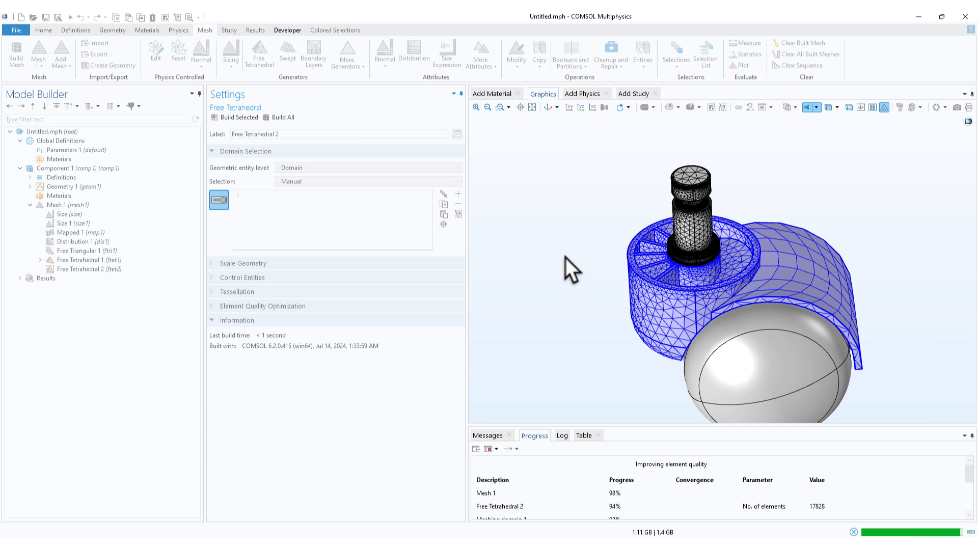
scroll(644, 170, "up", 5)
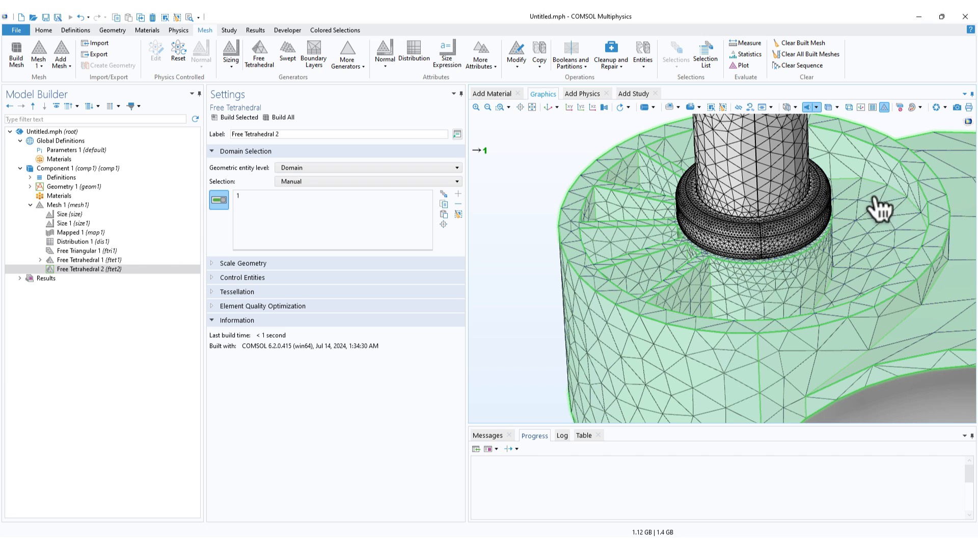
scroll(880, 210, "down", 3)
scroll(597, 228, "down", 5)
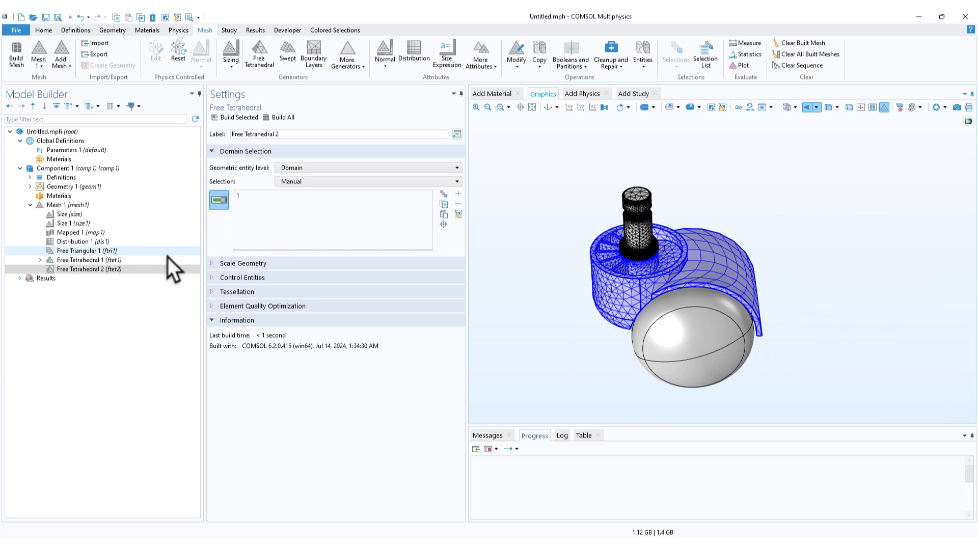
Set the number of elements for the Distribution on the housing's rim edges to 40.
left_click(107, 243)
double_click(247, 313)
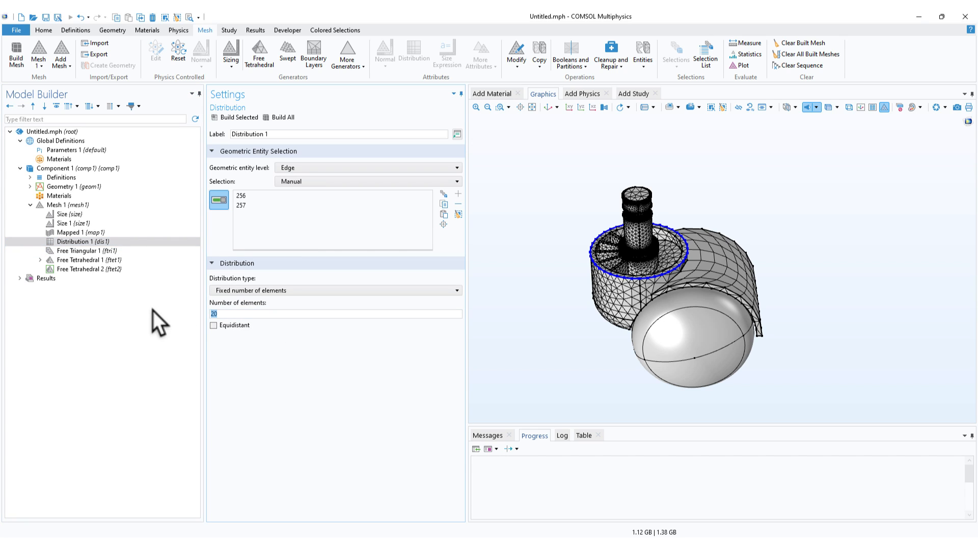
type("40")
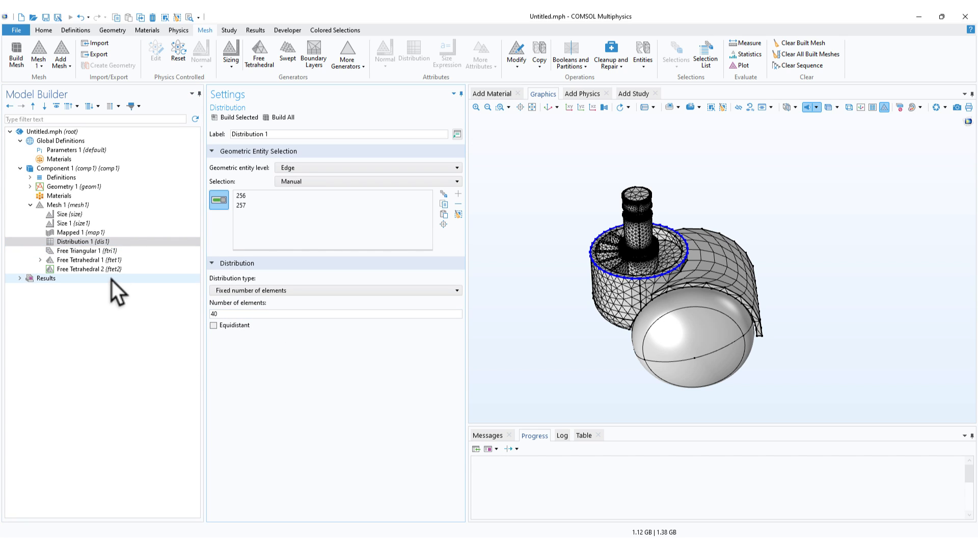
Add a third Free Tetrahedral generator at Domain level, assign both caster wheels, domains 2 and 3, and build their mesh.
left_click(116, 269)
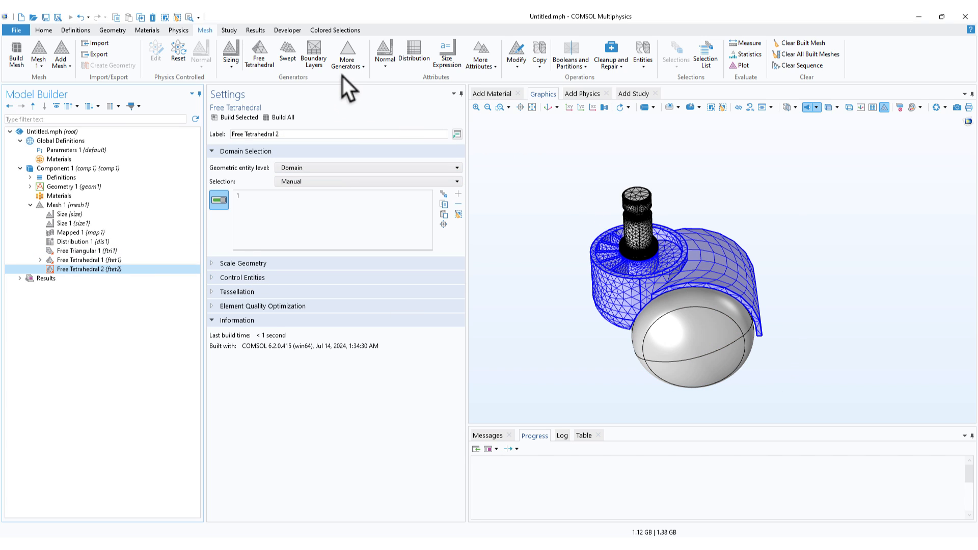
left_click(259, 63)
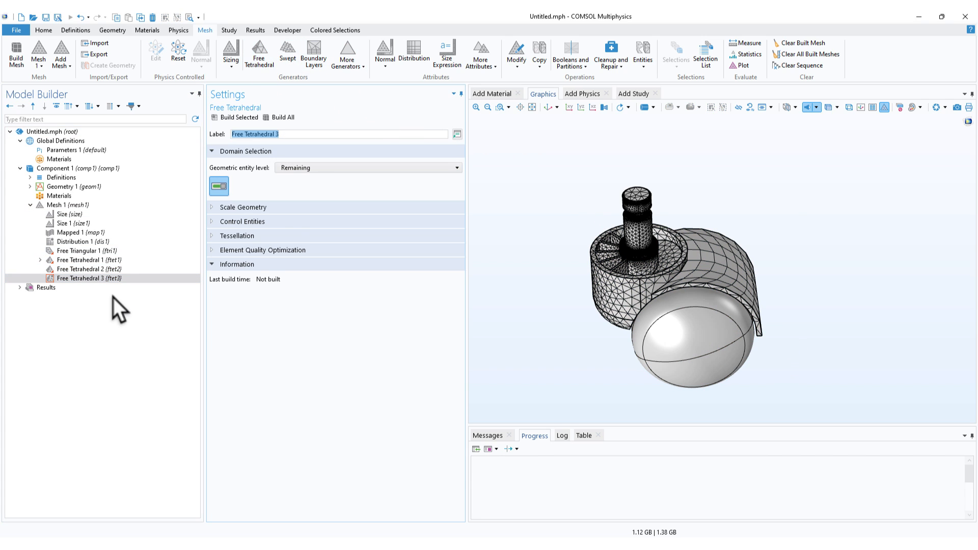
left_click(319, 170)
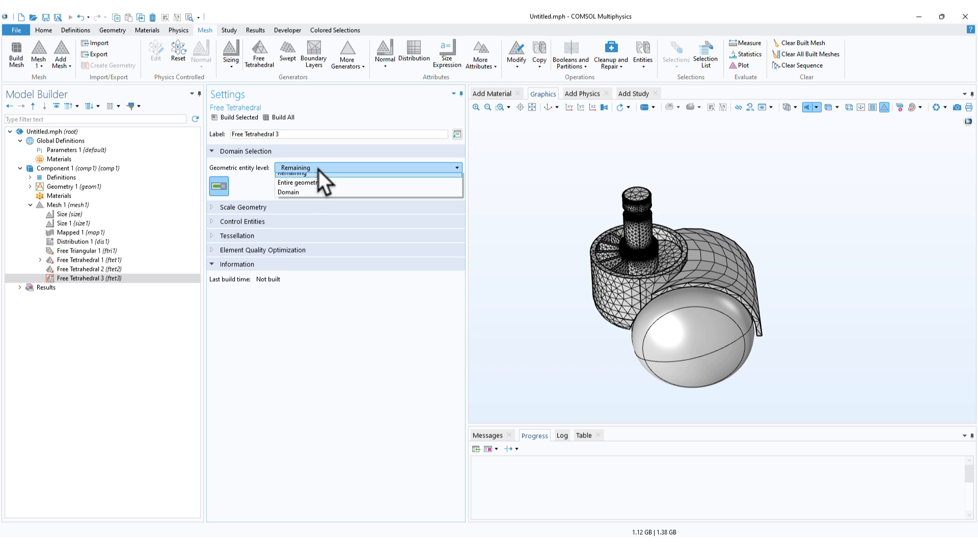
left_click(304, 199)
left_click_drag(558, 356, 589, 339)
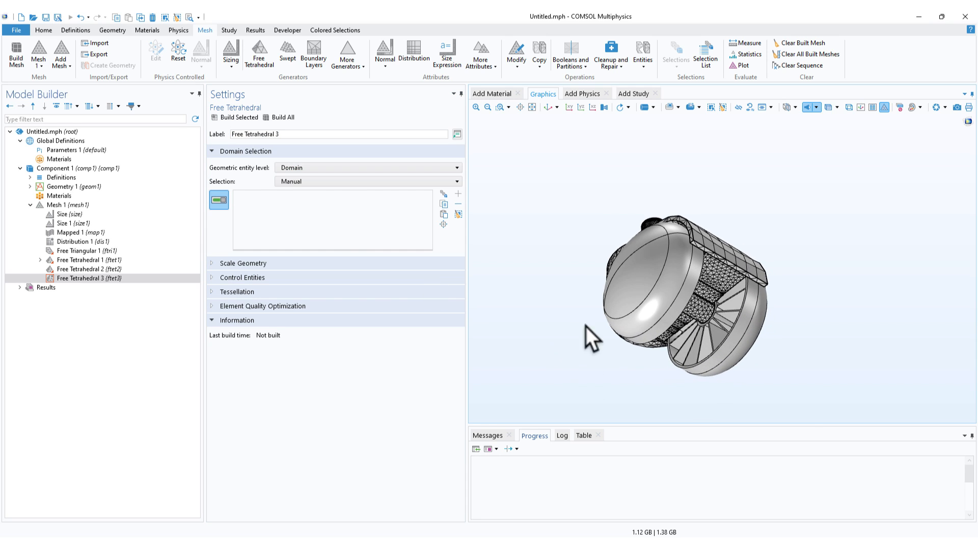
left_click(730, 344)
left_click(654, 297)
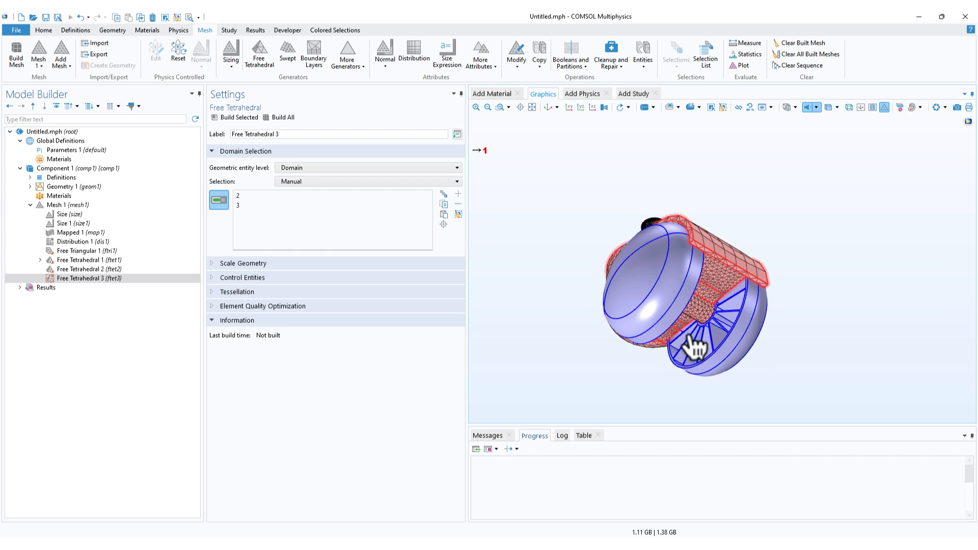
left_click_drag(583, 365, 611, 422)
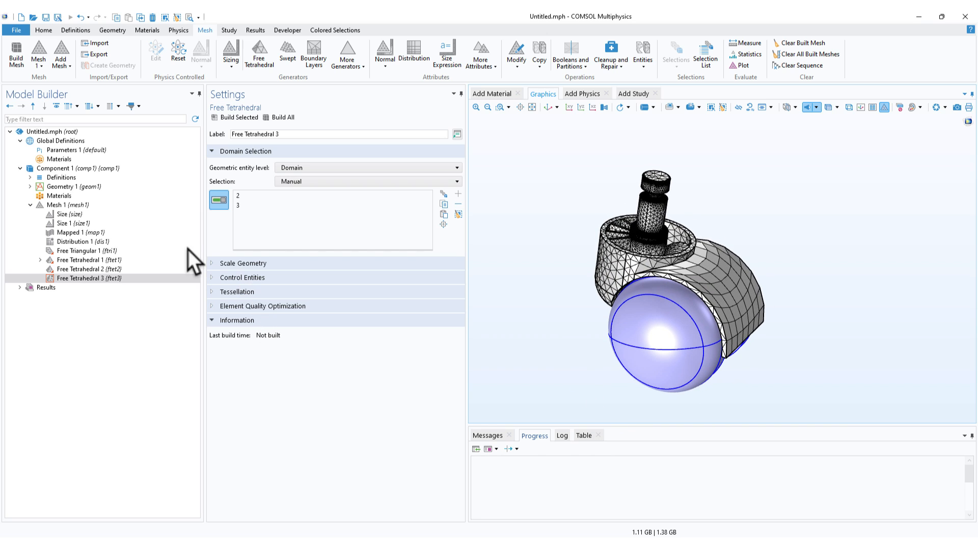
left_click(239, 118)
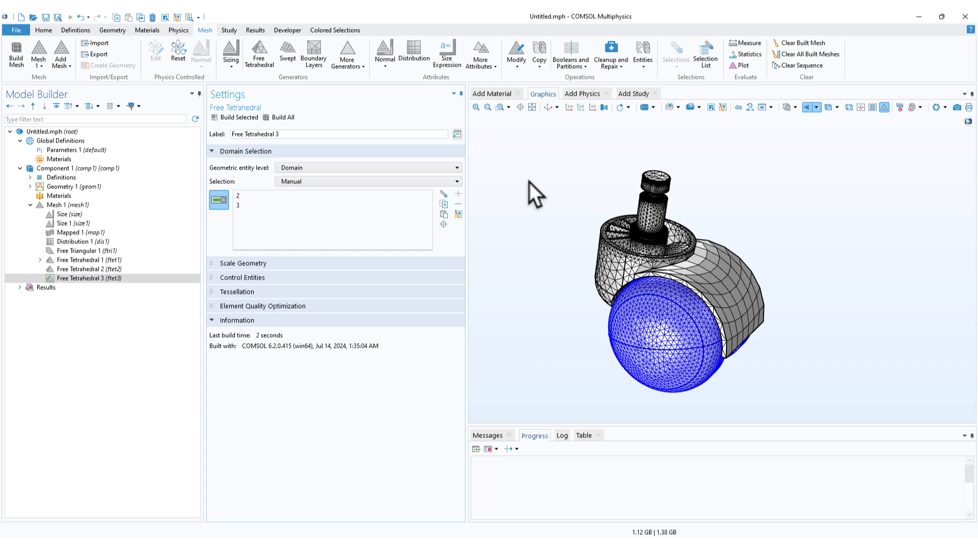
left_click_drag(529, 182, 544, 207)
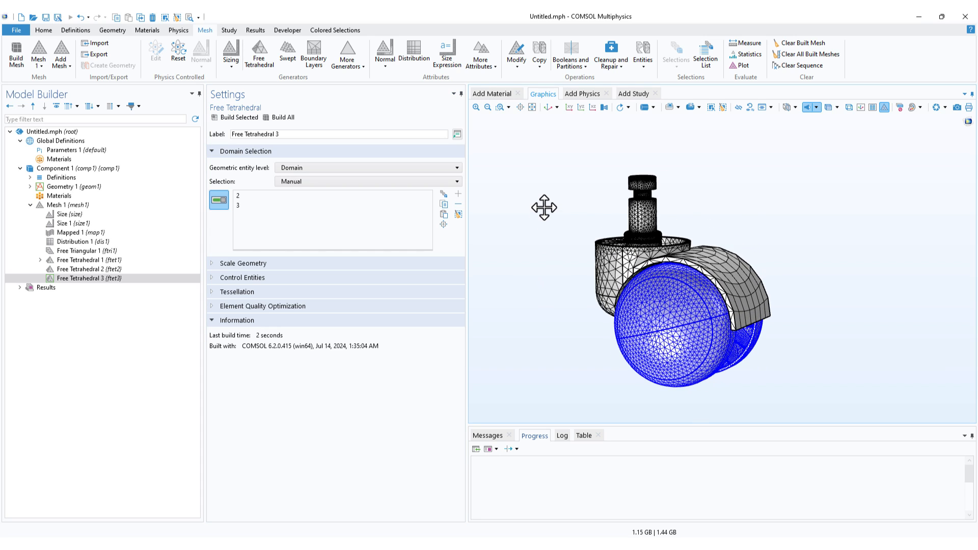
Add a Size attribute to the wheels' Free Tetrahedral generator and set its predefined size to Coarser.
right_click(111, 278)
left_click(134, 297)
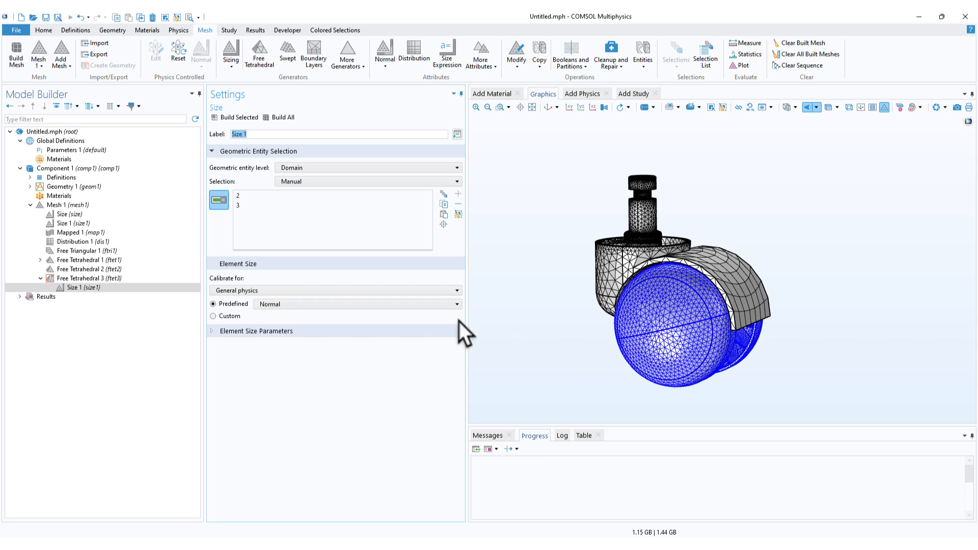
left_click(276, 305)
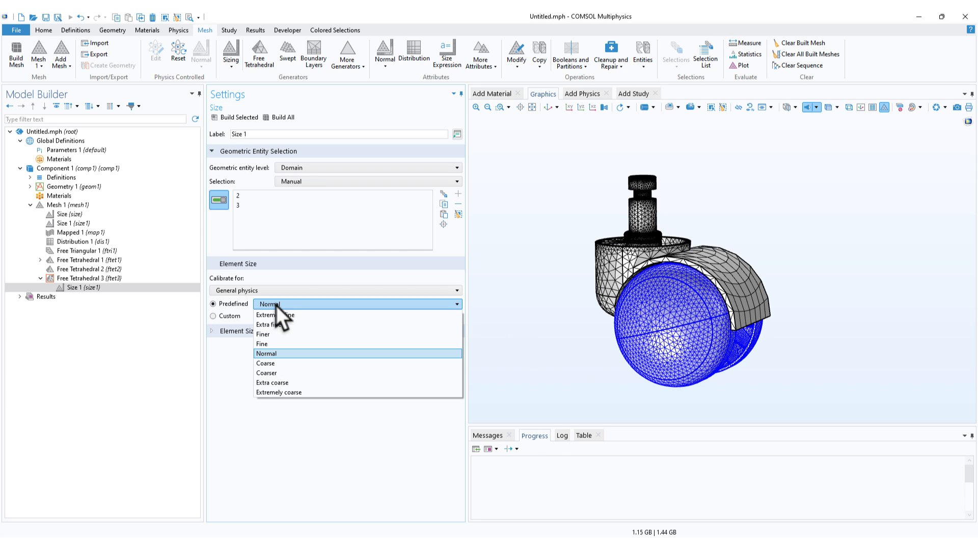
left_click(282, 375)
left_click(101, 290)
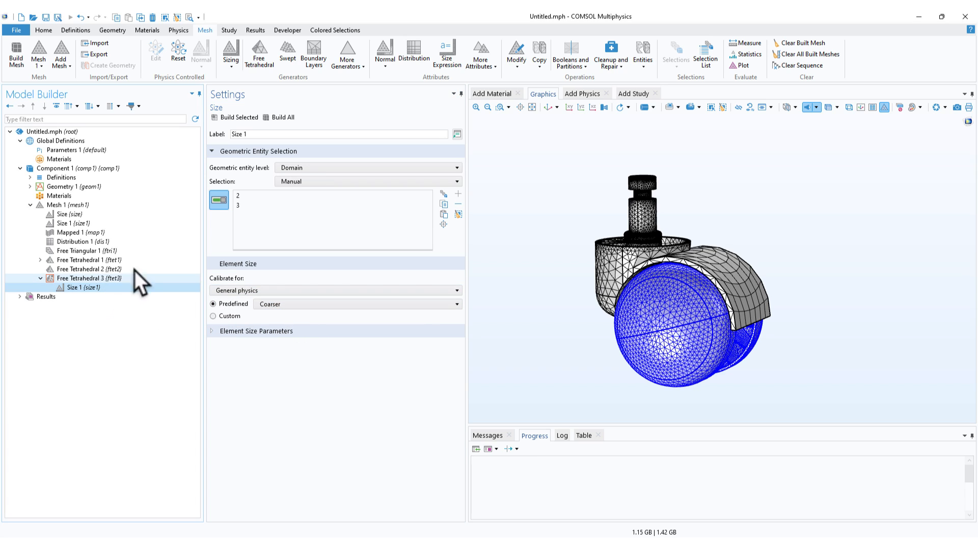
Build the complete mesh with the wheels' Coarser size, clear the log, and enlarge the log area.
left_click(291, 118)
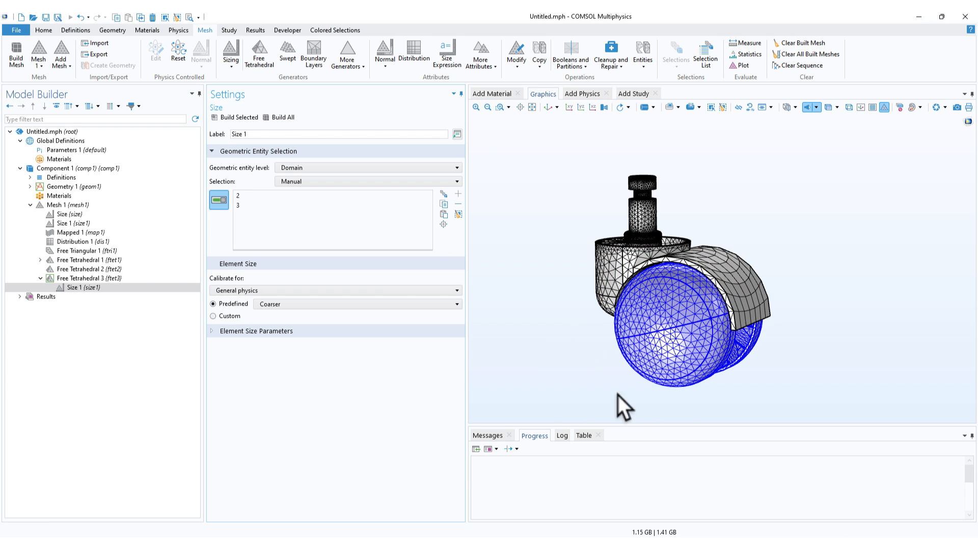
mouse_move(734, 369)
left_mouse_down()
mouse_move(748, 359)
mouse_move(740, 361)
left_mouse_up()
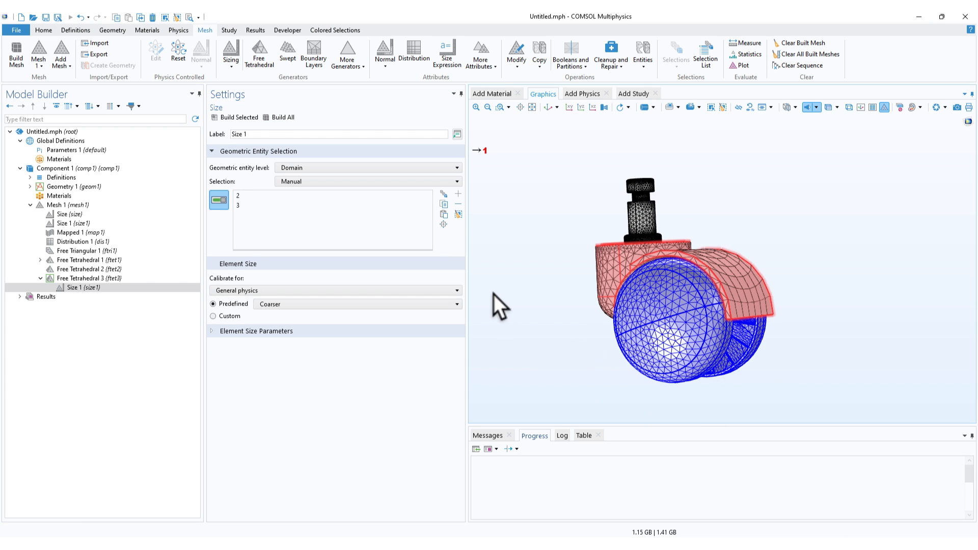
left_click(562, 435)
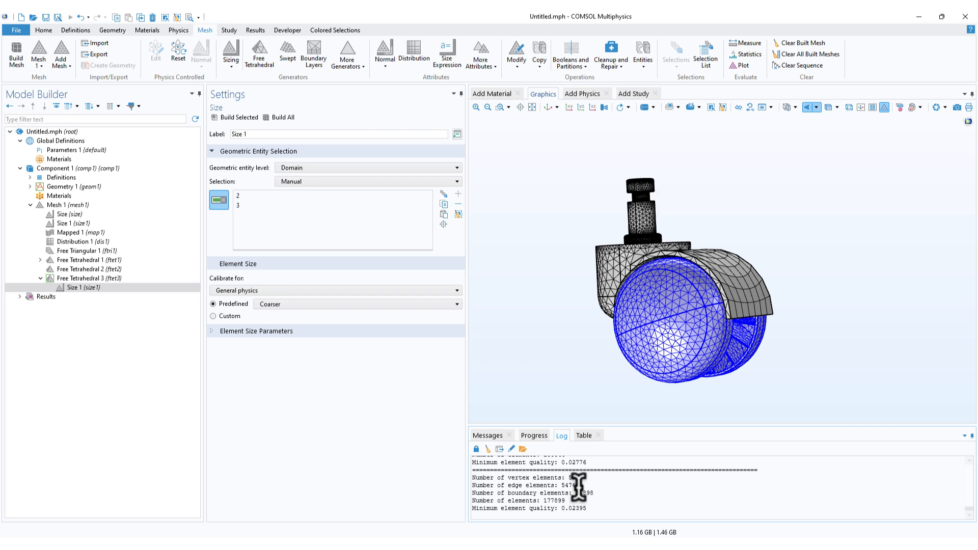
left_click(489, 450)
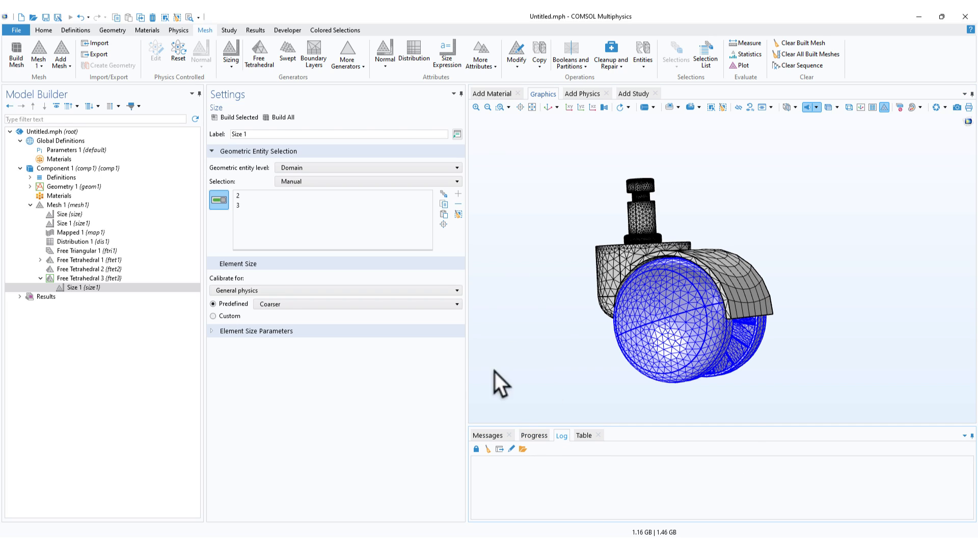
left_click_drag(596, 426, 596, 387)
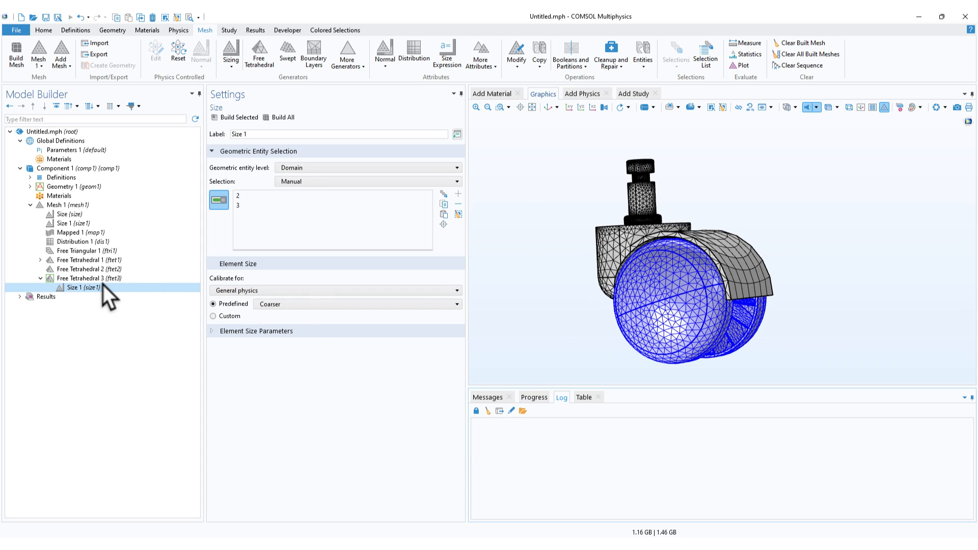
Set the wheels' predefined element size to Normal, rebuild the whole mesh, and check the element statistics in the log.
left_click(297, 304)
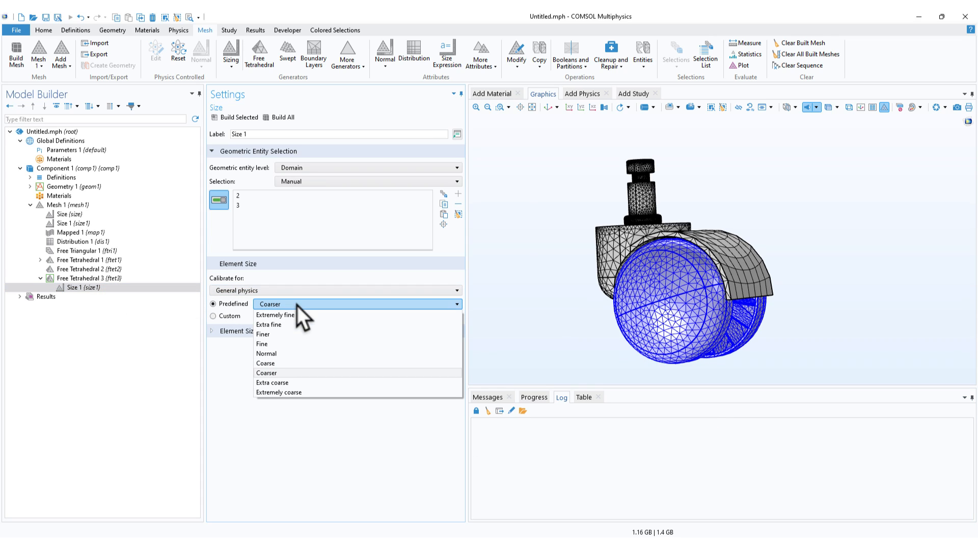
left_click(285, 353)
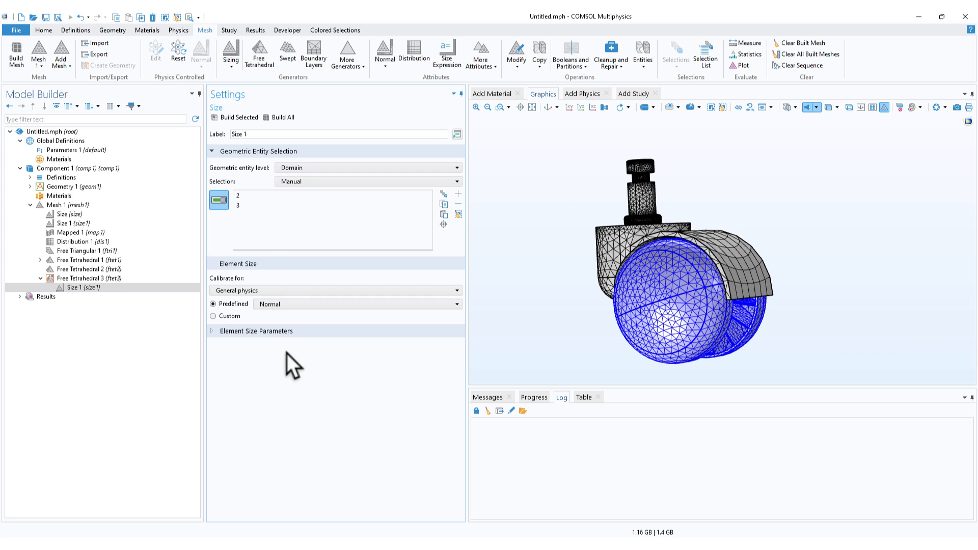
left_click(251, 119)
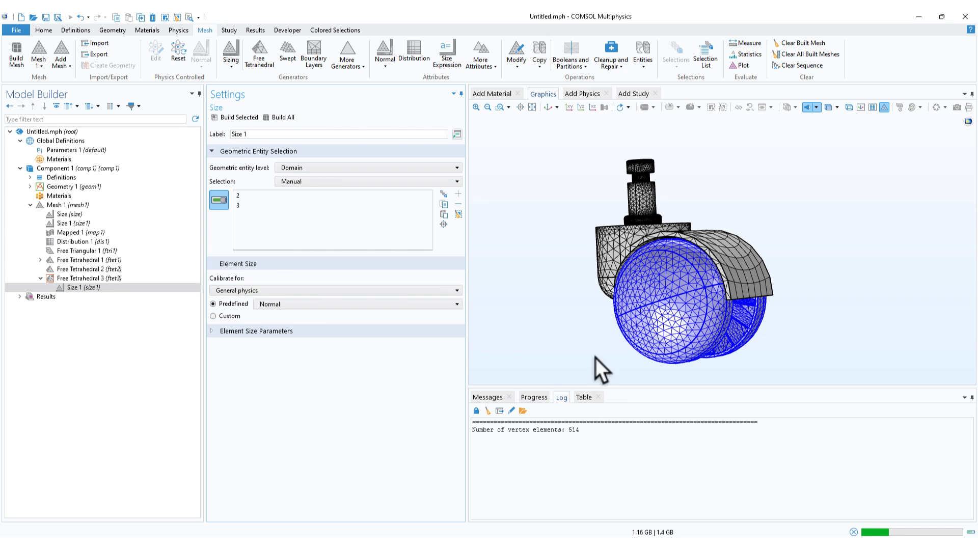
left_click_drag(594, 461, 475, 429)
left_click(598, 472)
Set the wheels' predefined element size to Extra coarse and rebuild the whole mesh.
left_click(277, 304)
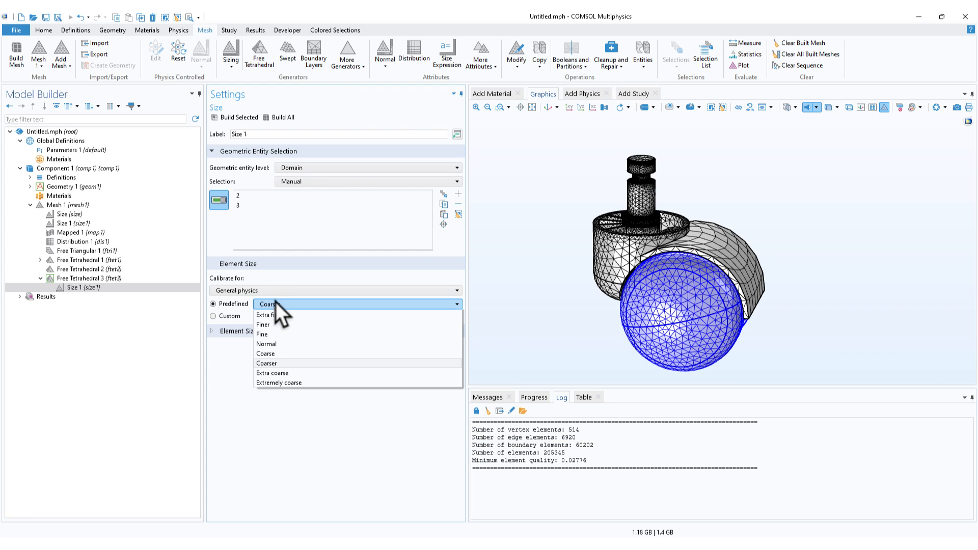
left_click(296, 387)
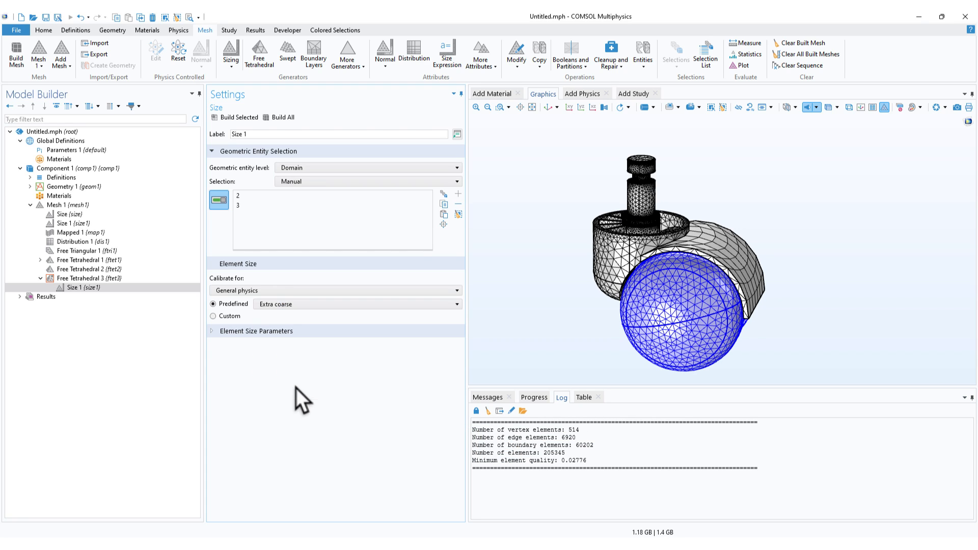
left_click(279, 119)
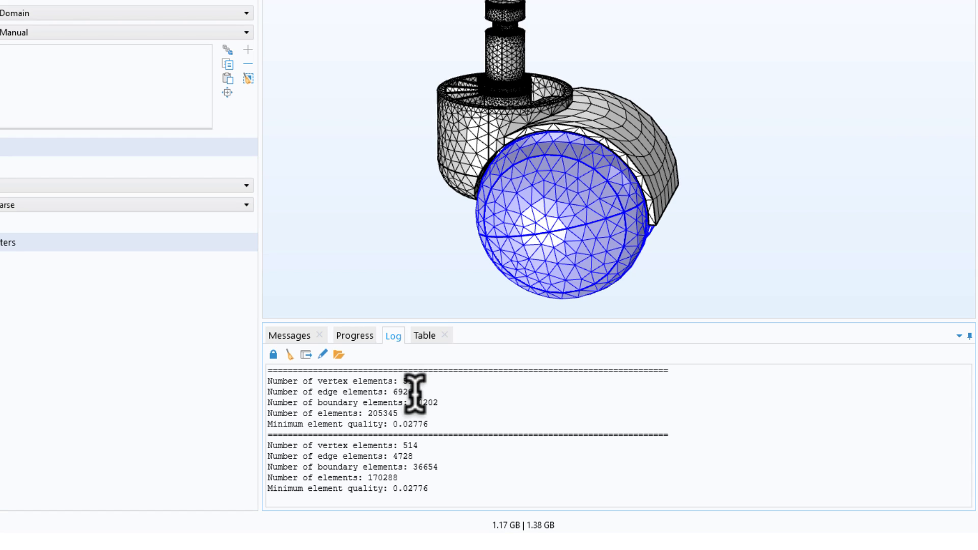
Compare the edge and boundary element counts of the last two mesh builds in the log.
left_click_drag(414, 392, 393, 392)
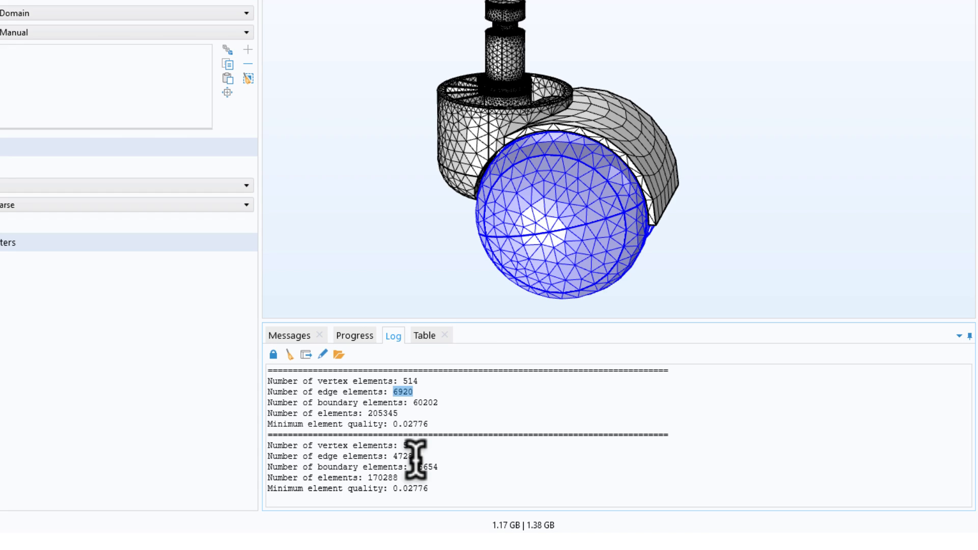
left_click_drag(414, 457, 398, 456)
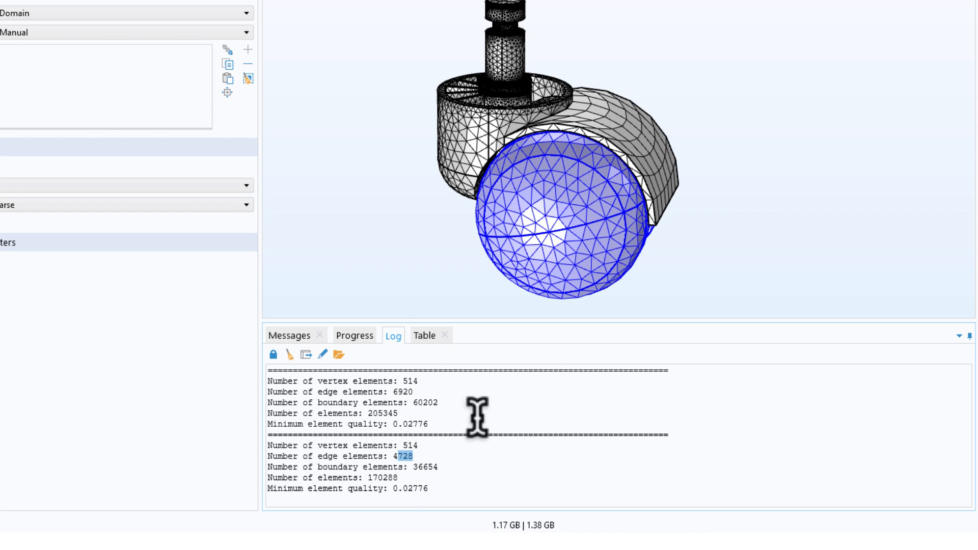
left_click(415, 453)
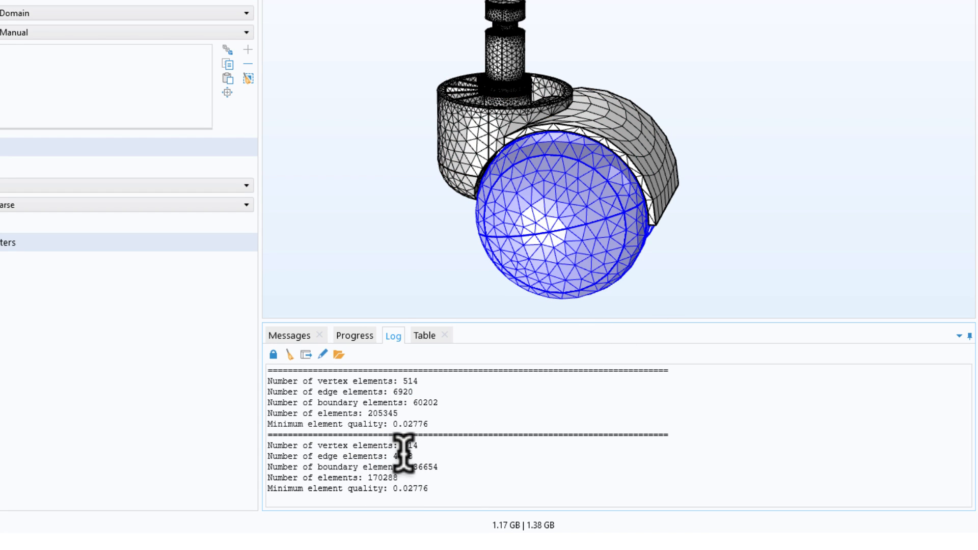
left_click_drag(397, 456, 415, 455)
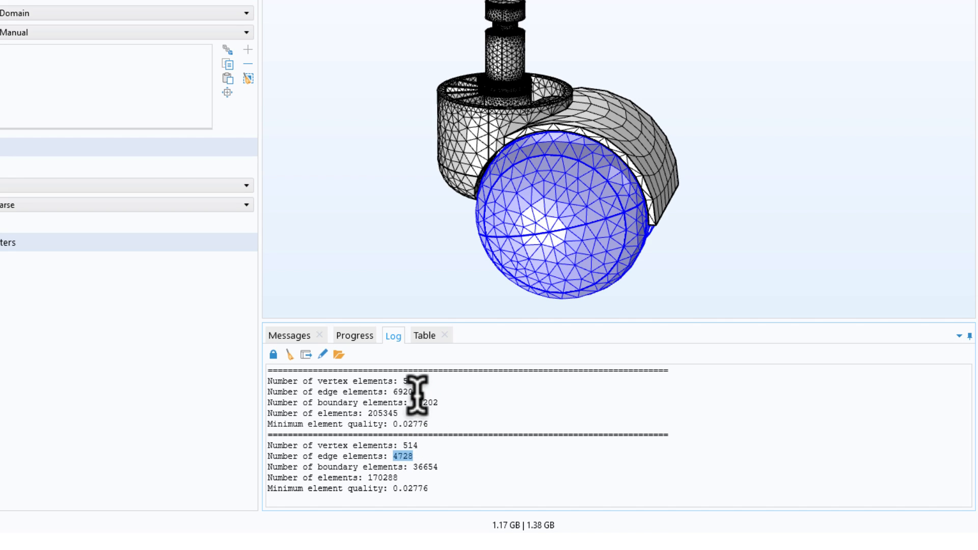
left_click_drag(415, 393, 390, 392)
left_click_drag(395, 455, 423, 461)
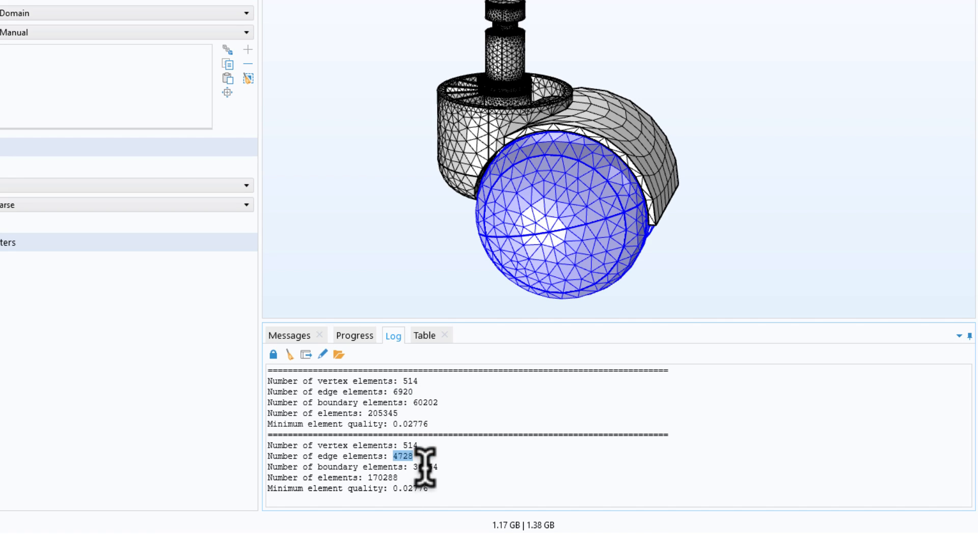
left_click_drag(414, 403, 456, 395)
left_click_drag(439, 467, 414, 466)
left_click_drag(411, 403, 438, 401)
left_click(459, 403)
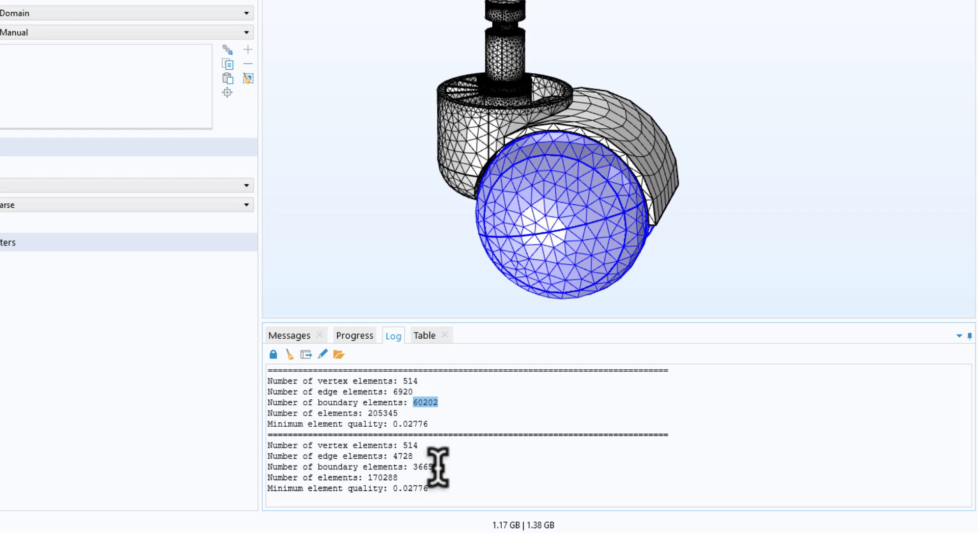
left_click_drag(438, 467, 412, 467)
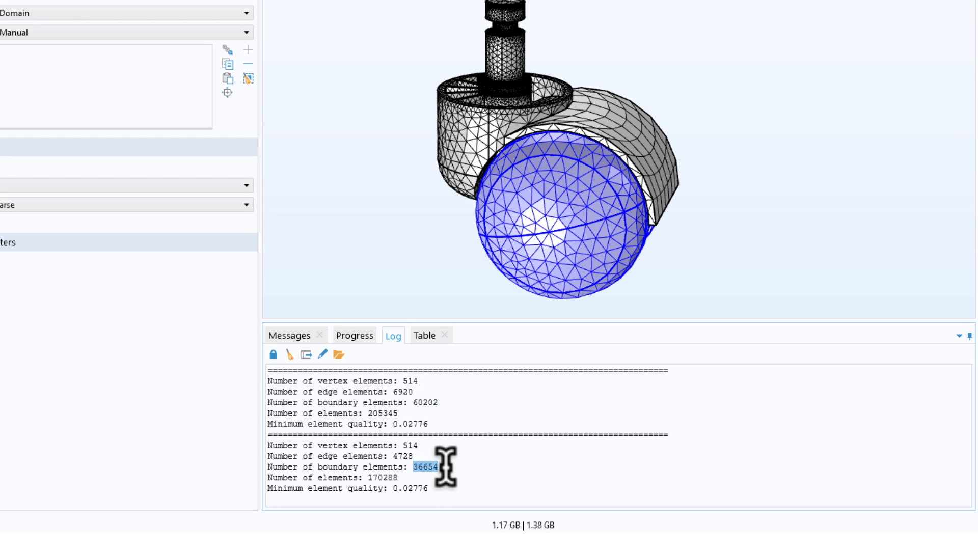
Inspect the wheels' mesh from several angles and check the total element count and minimum element quality in the log.
left_click_drag(730, 236, 718, 144)
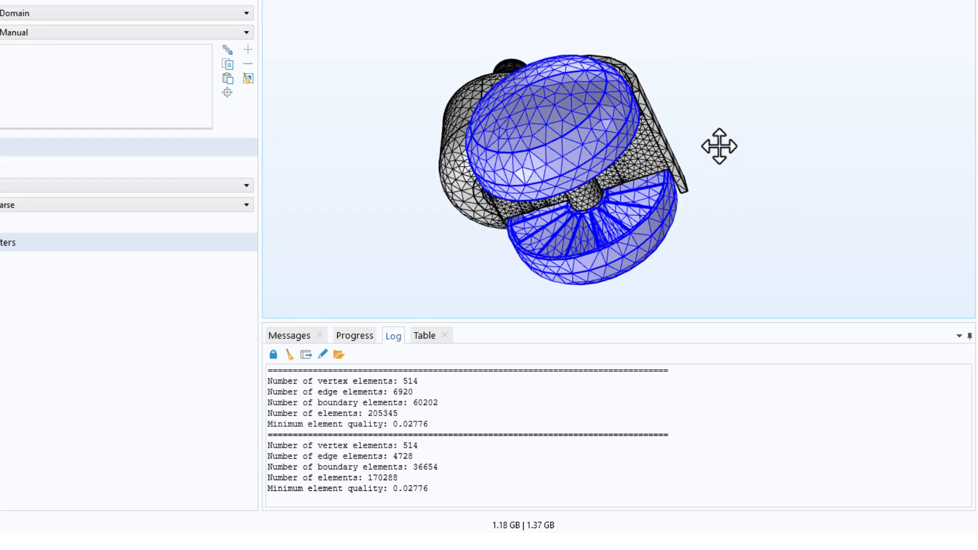
left_click(586, 163)
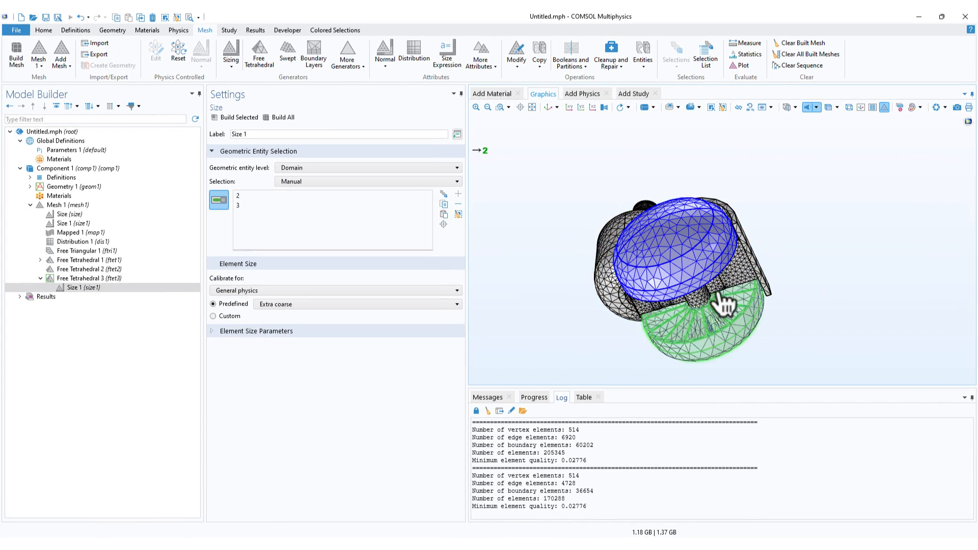
mouse_move(724, 232)
left_mouse_down()
mouse_move(735, 192)
mouse_move(723, 185)
mouse_move(698, 196)
mouse_move(751, 284)
mouse_move(723, 251)
left_mouse_up()
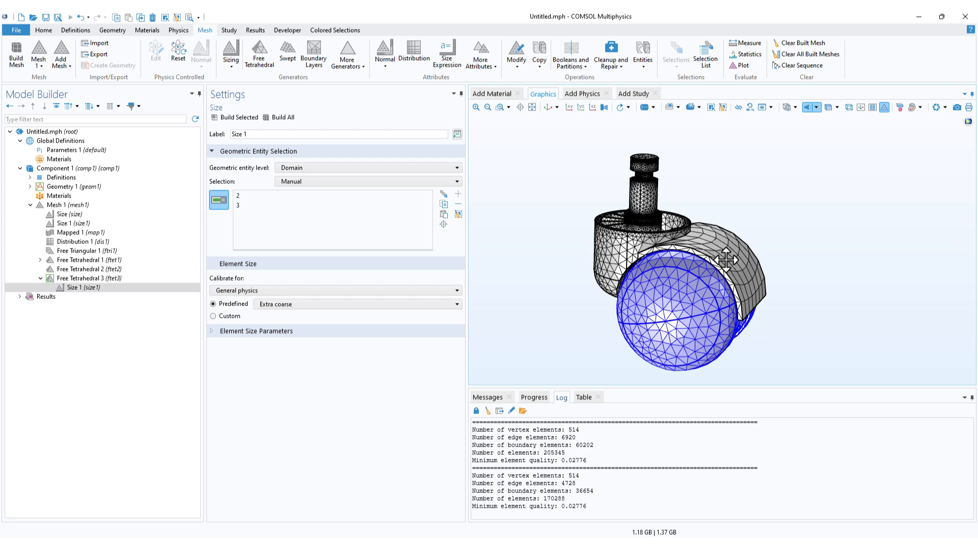
left_click_drag(766, 208, 782, 176)
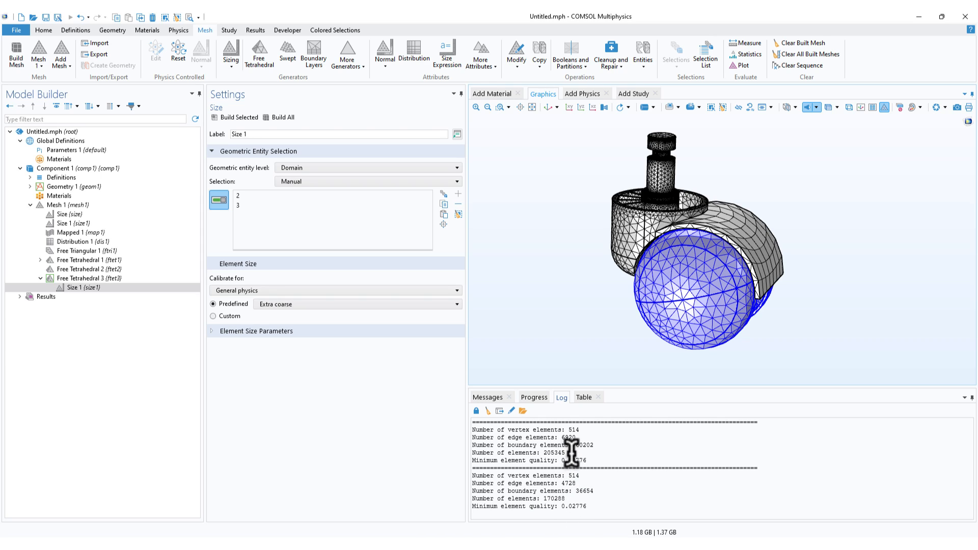
left_click_drag(567, 499, 539, 499)
left_click_drag(509, 460, 585, 460)
mouse_move(564, 288)
left_mouse_down()
mouse_move(572, 284)
mouse_move(555, 275)
left_mouse_up()
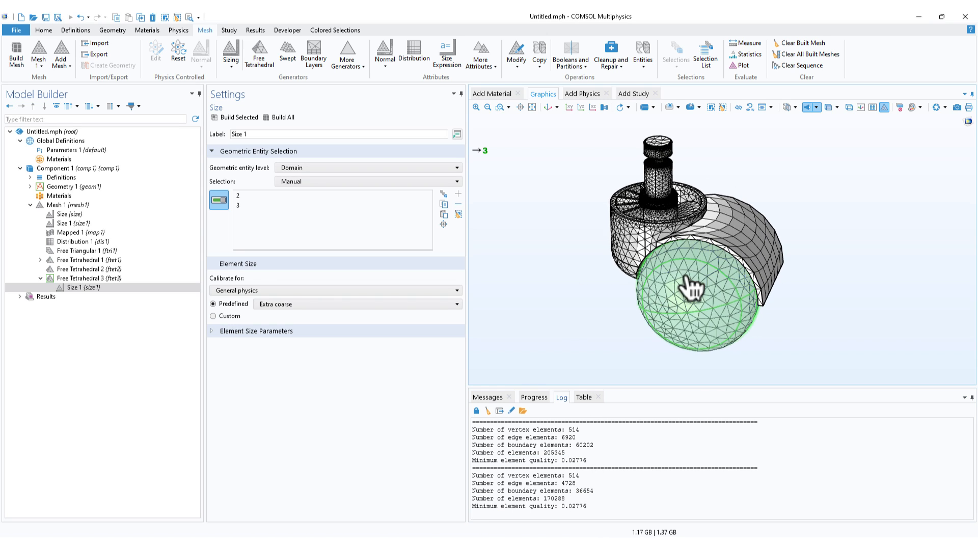
left_click_drag(773, 331, 734, 283)
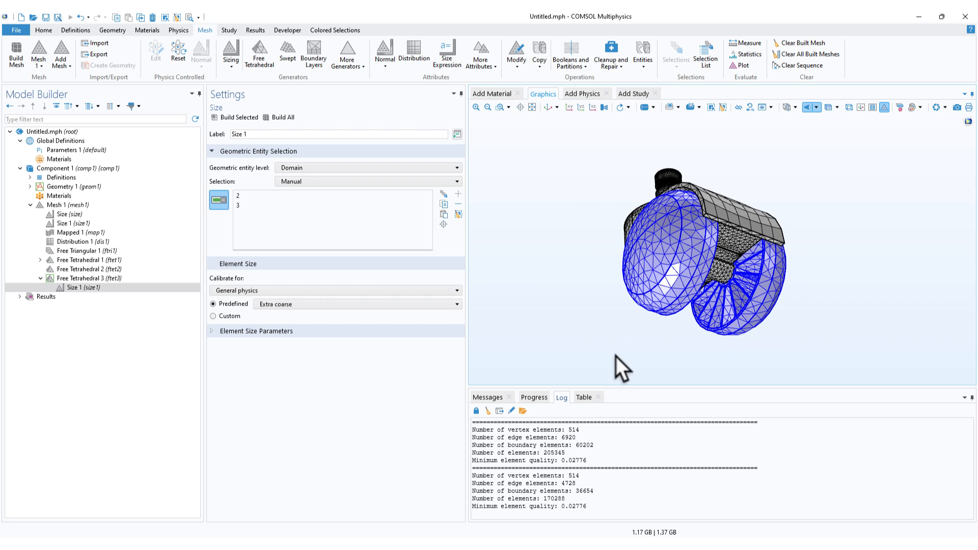
left_click_drag(617, 367, 610, 270)
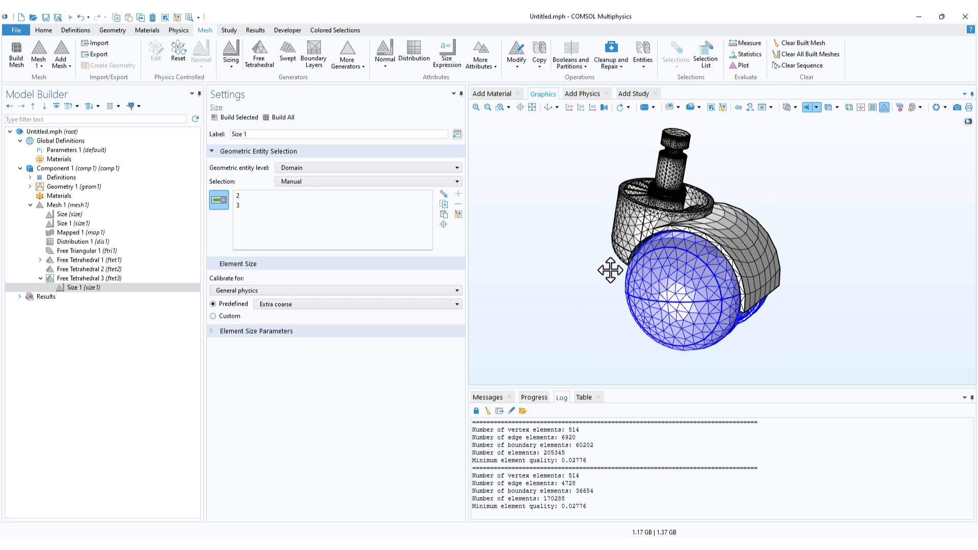
Set the predefined size of the stem's Free Tetrahedral generator (domain 4) to Coarse and rebuild the whole mesh.
left_click(72, 252)
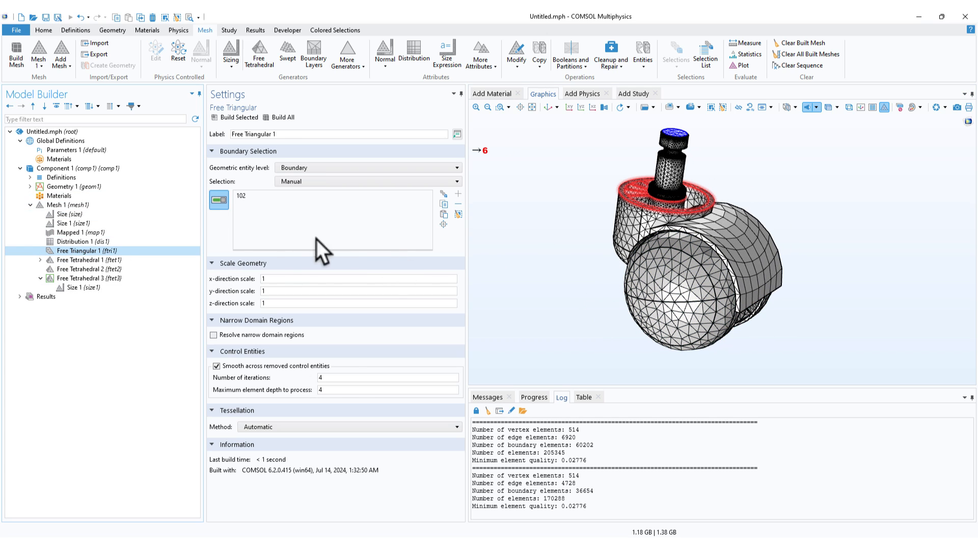
left_click(95, 260)
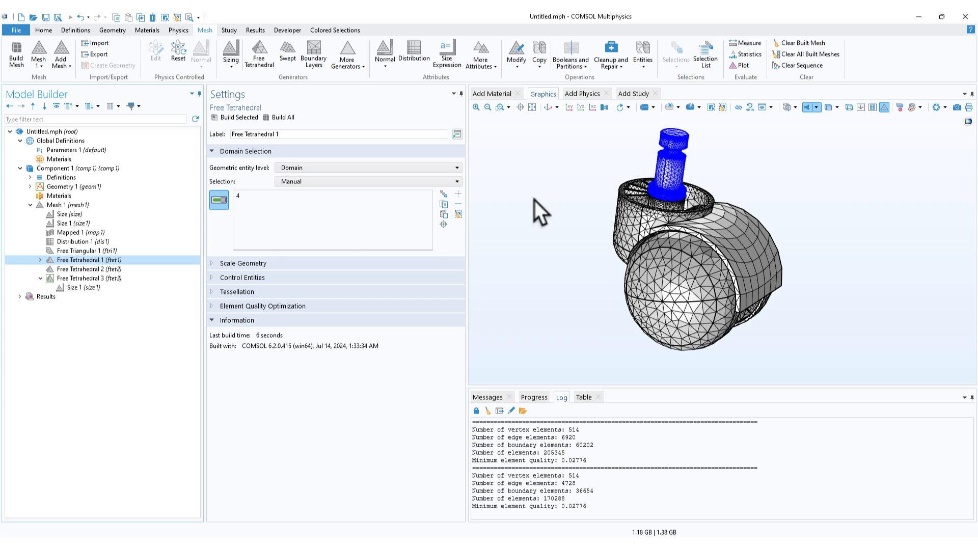
left_click(40, 260)
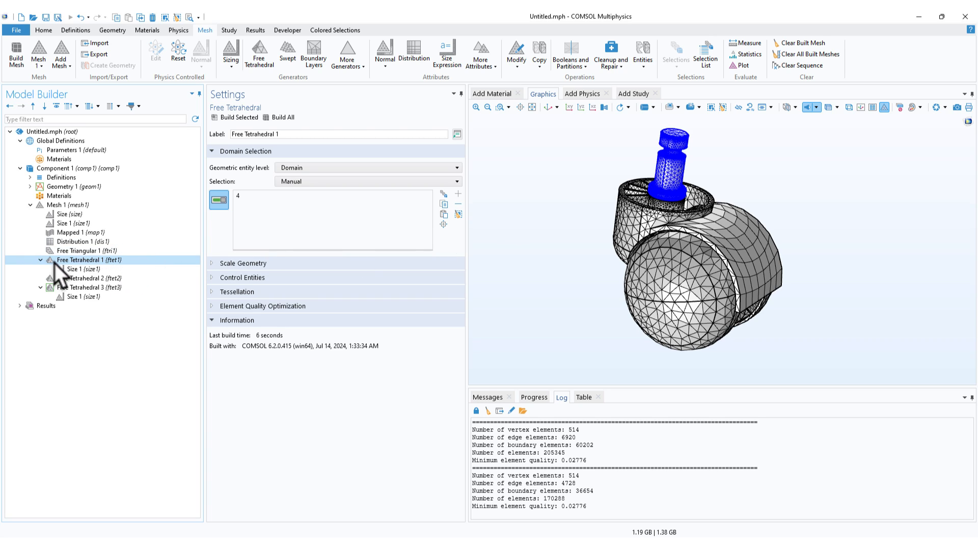
left_click(66, 269)
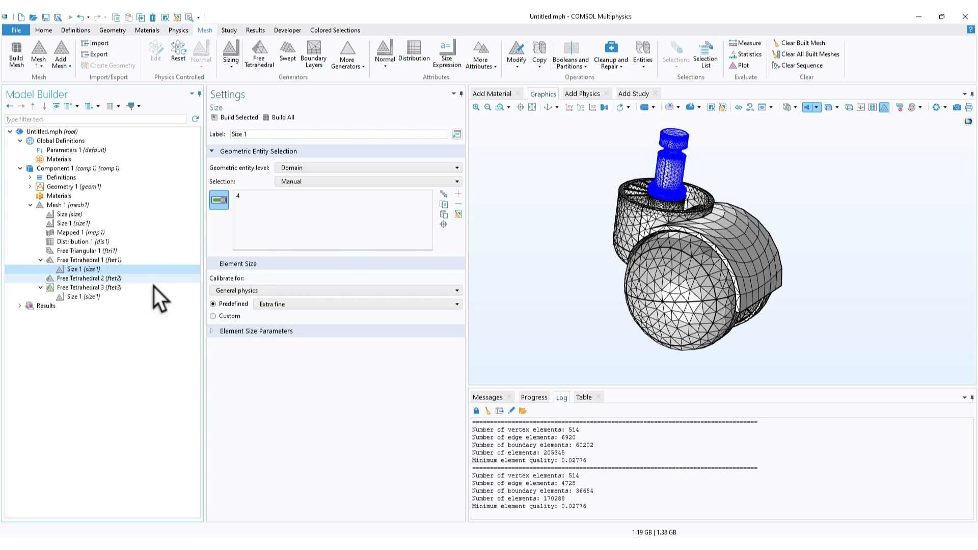
left_click(283, 308)
left_click(280, 365)
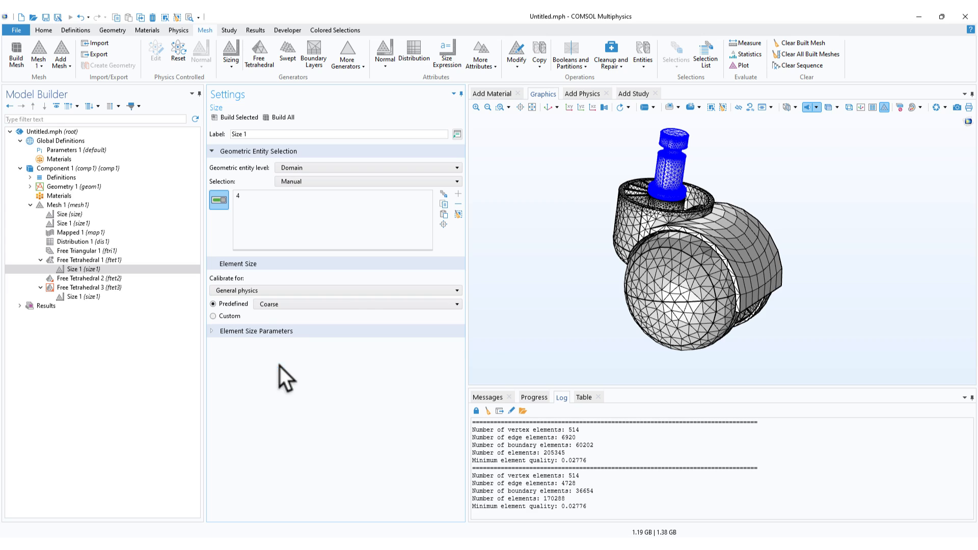
left_click(283, 117)
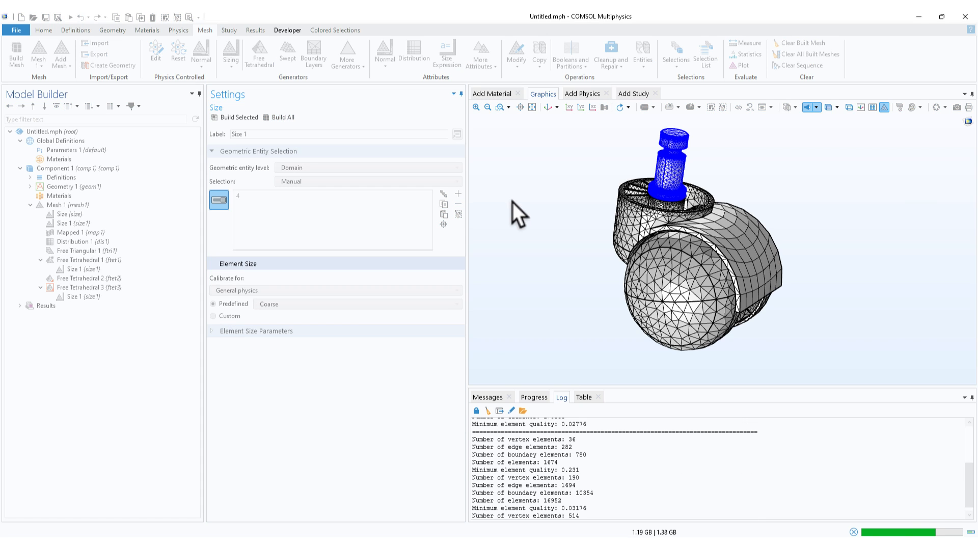
left_click_drag(757, 205, 822, 222)
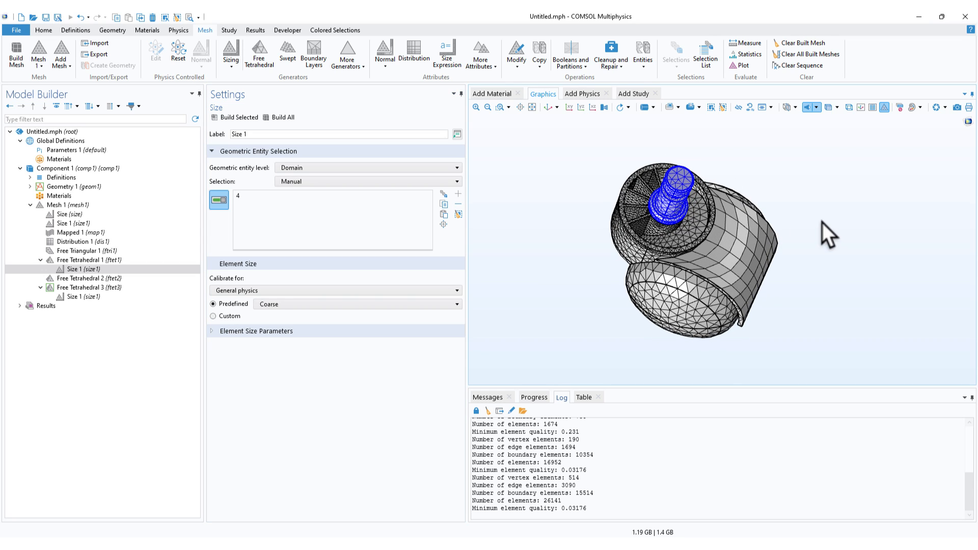
Examine the complete caster mesh from several angles and read its element counts and minimum element quality in the log.
left_click(71, 205)
left_click_drag(611, 301, 586, 270)
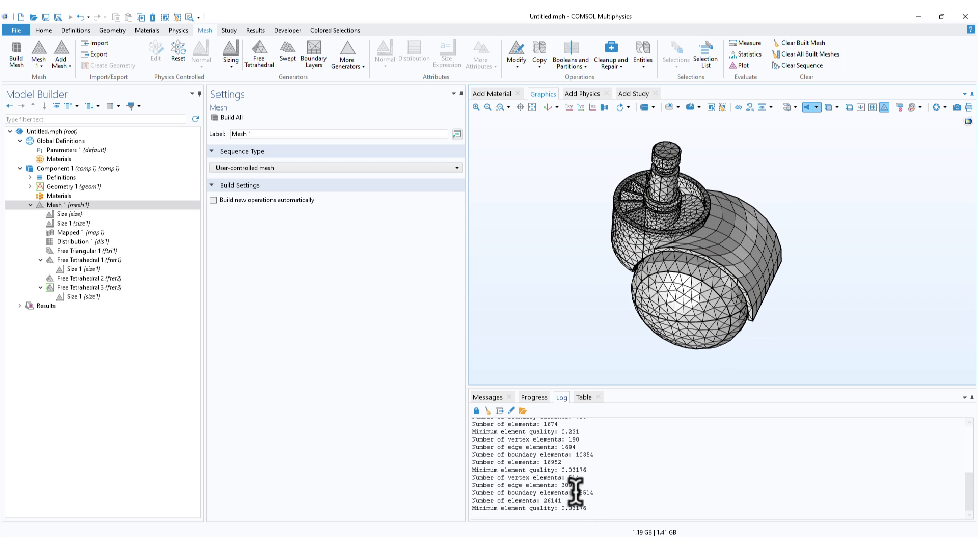
left_click_drag(578, 486, 563, 484)
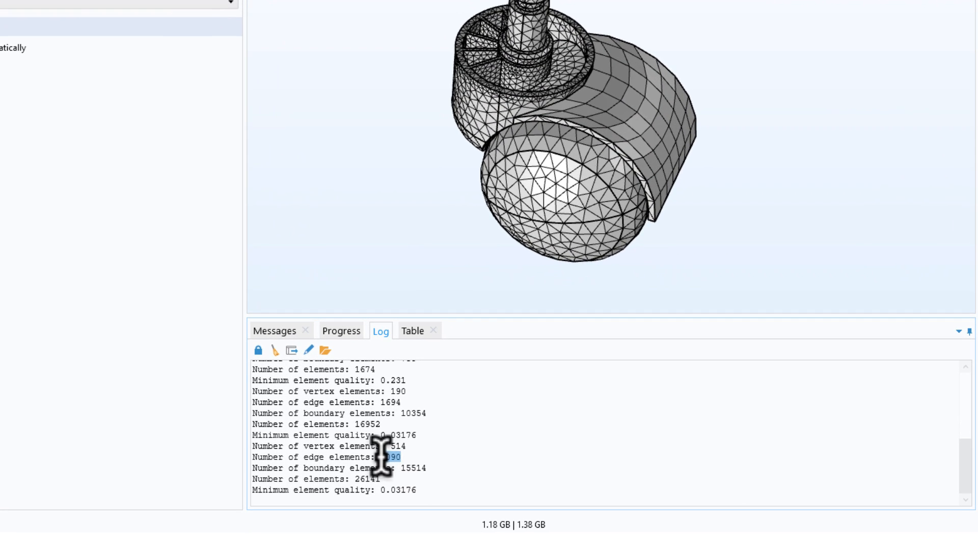
left_click_drag(428, 469, 360, 480)
left_click_drag(420, 491, 385, 491)
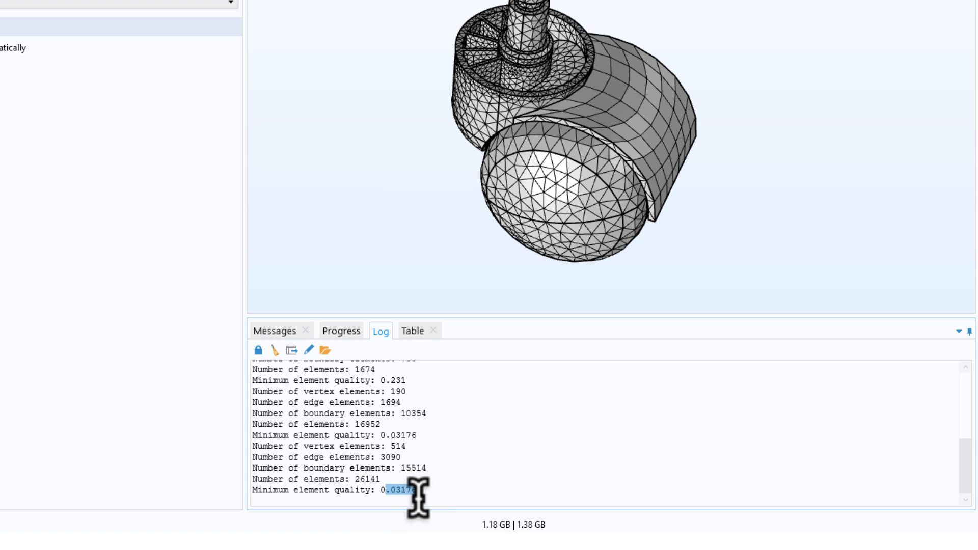
left_click(447, 492)
left_click_drag(403, 153, 413, 106)
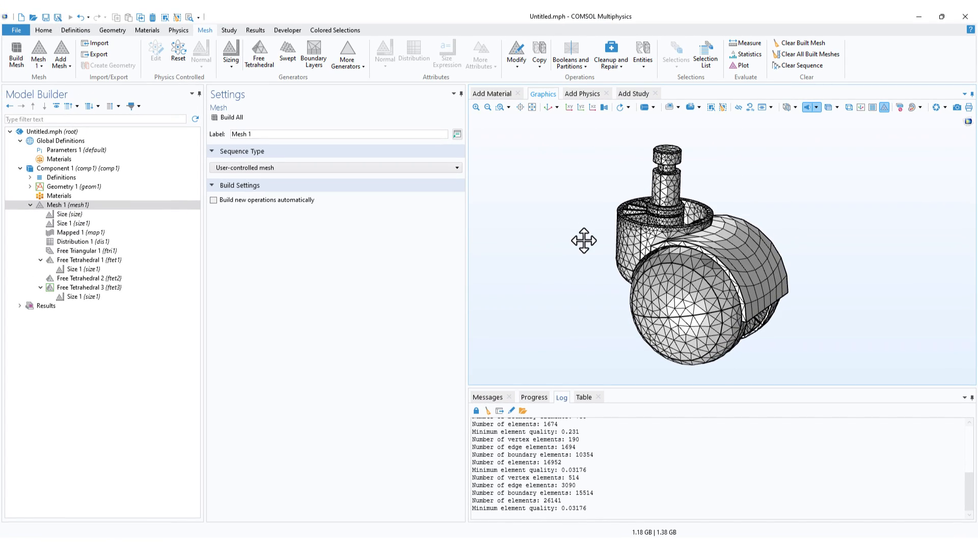
mouse_move(584, 241)
left_mouse_down()
mouse_move(589, 299)
mouse_move(586, 228)
left_mouse_up()
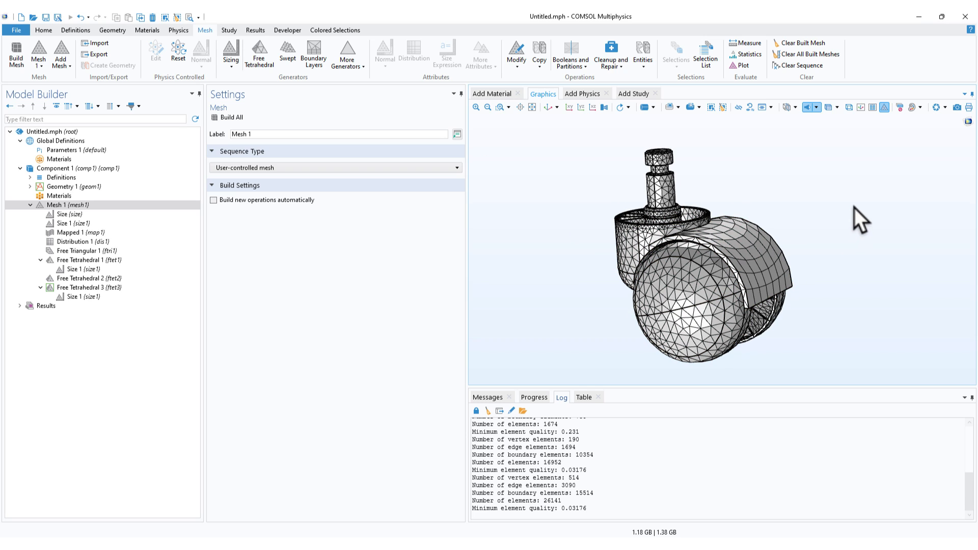
left_click_drag(841, 294, 825, 282)
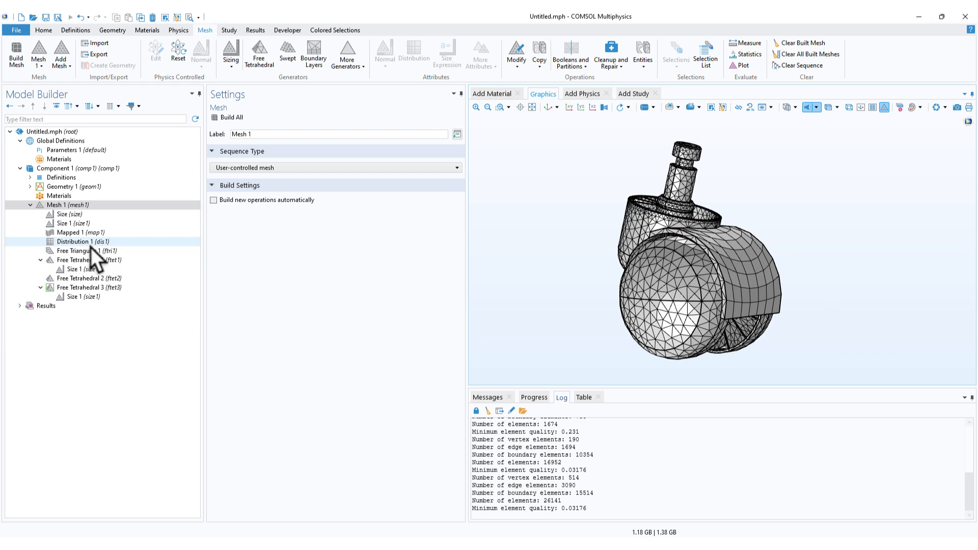
left_click_drag(565, 262, 574, 282)
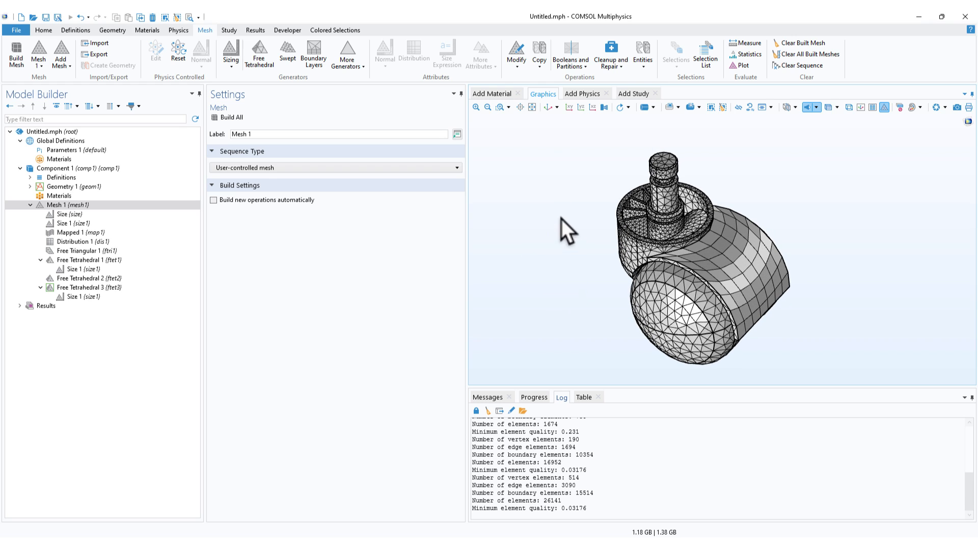
left_click_drag(716, 174, 694, 236)
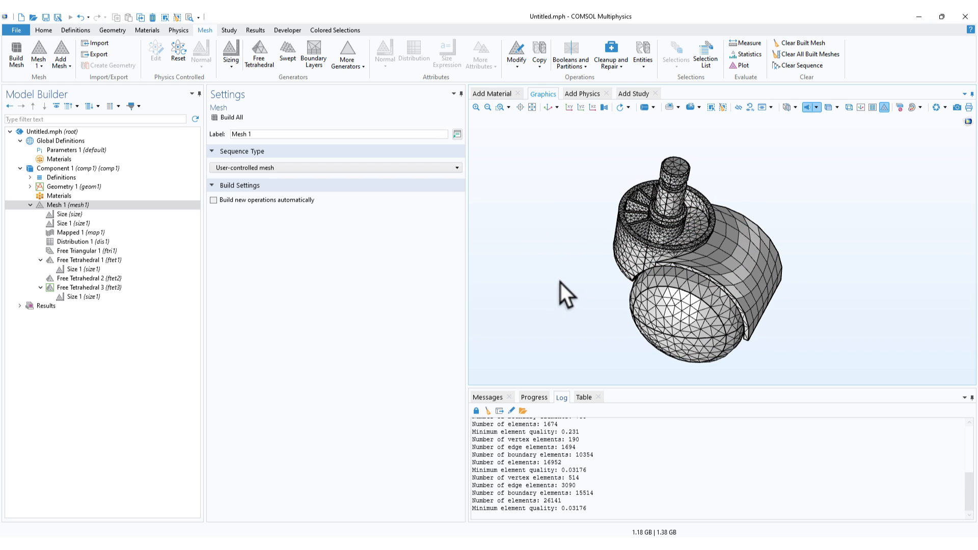